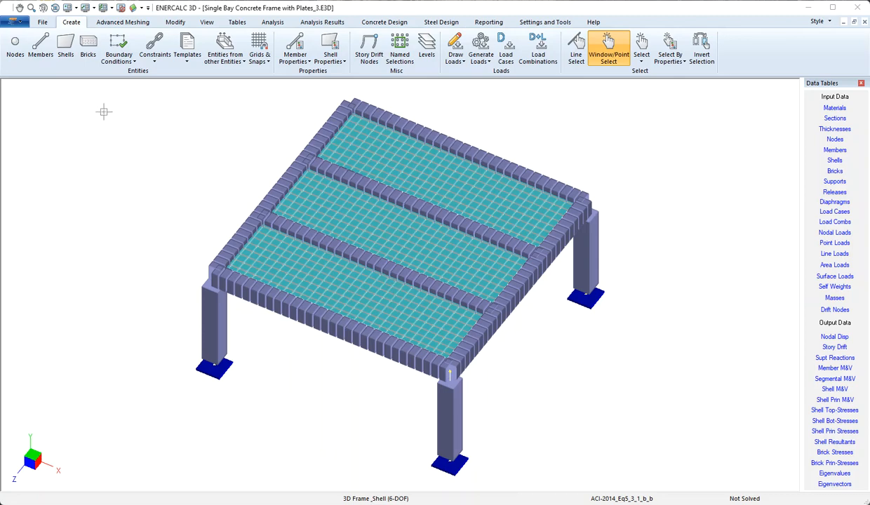
- Review the load combinations and their P-Delta, concrete design and run settings, leaving them as they are
left_click(538, 54)
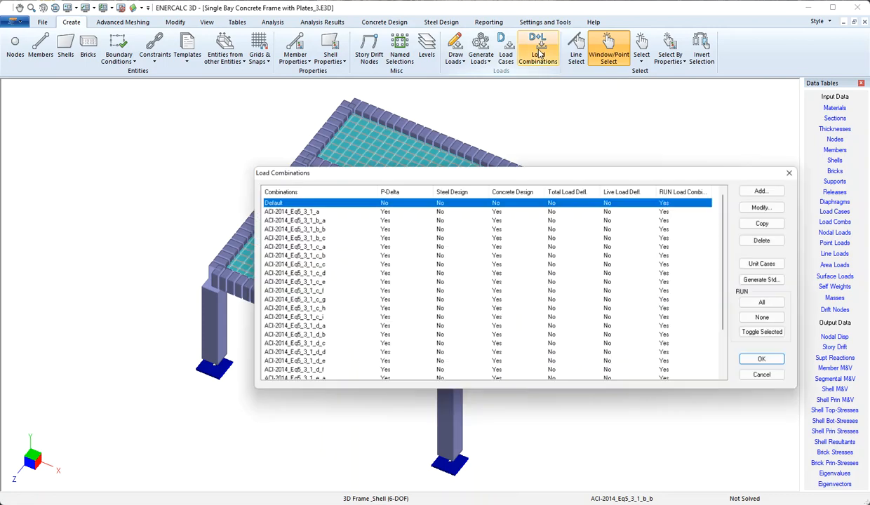
left_click_drag(462, 165, 416, 100)
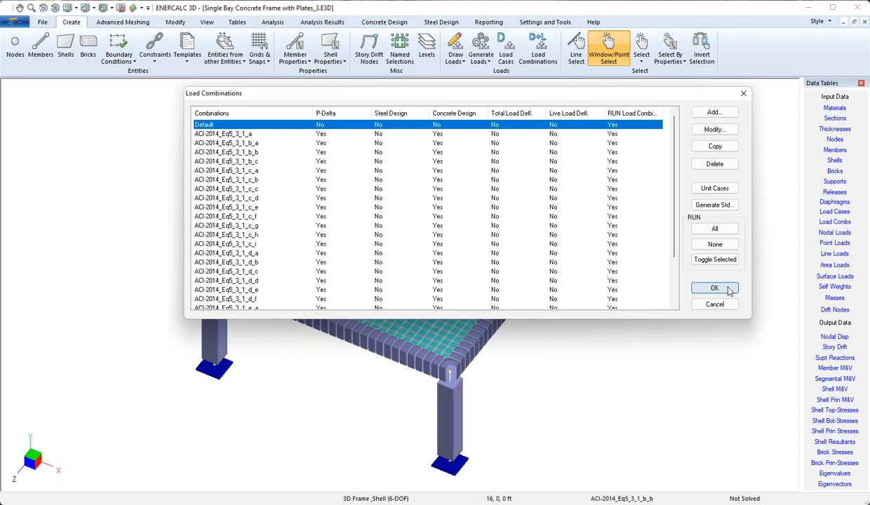
left_click(715, 304)
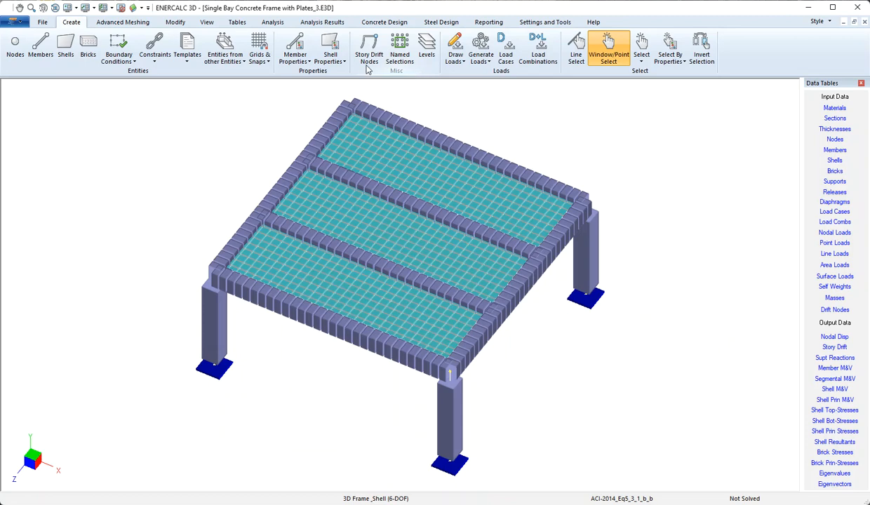
- Run the static analysis of the frame and switch the model from rendered to wireframe display
left_click(276, 24)
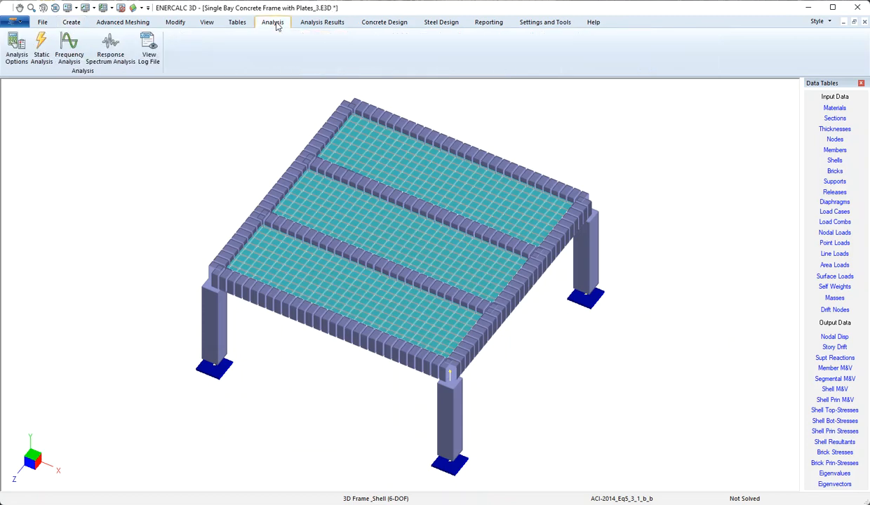
left_click(42, 52)
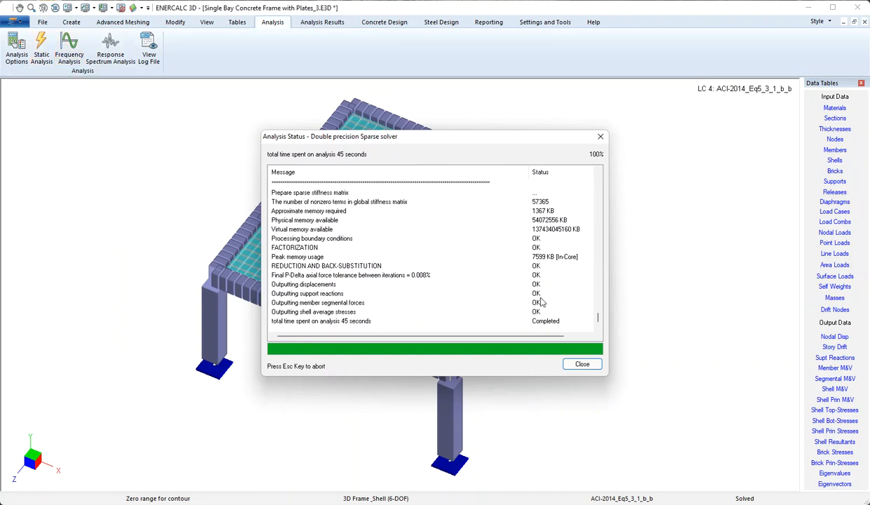
left_click(582, 365)
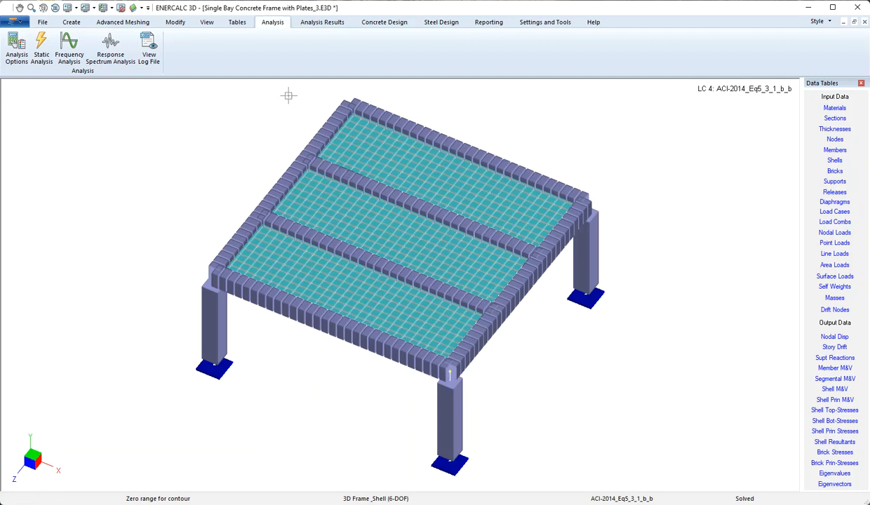
left_click(199, 24)
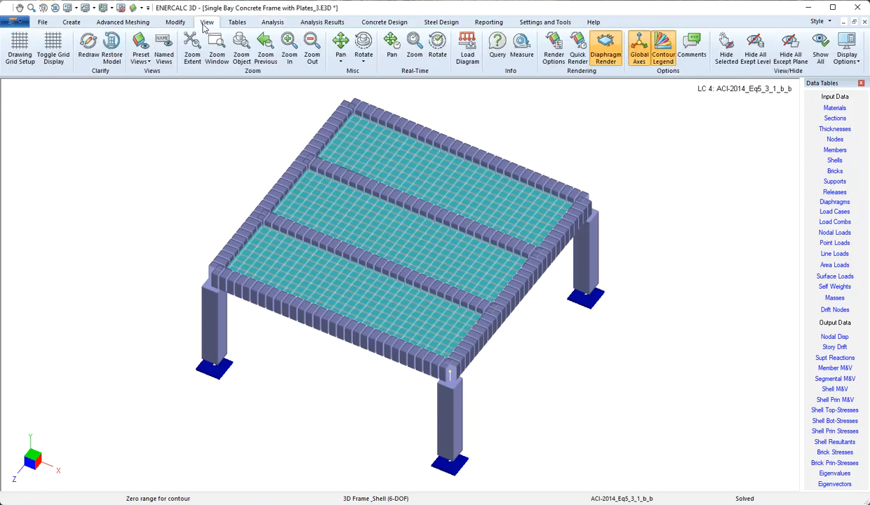
left_click(577, 58)
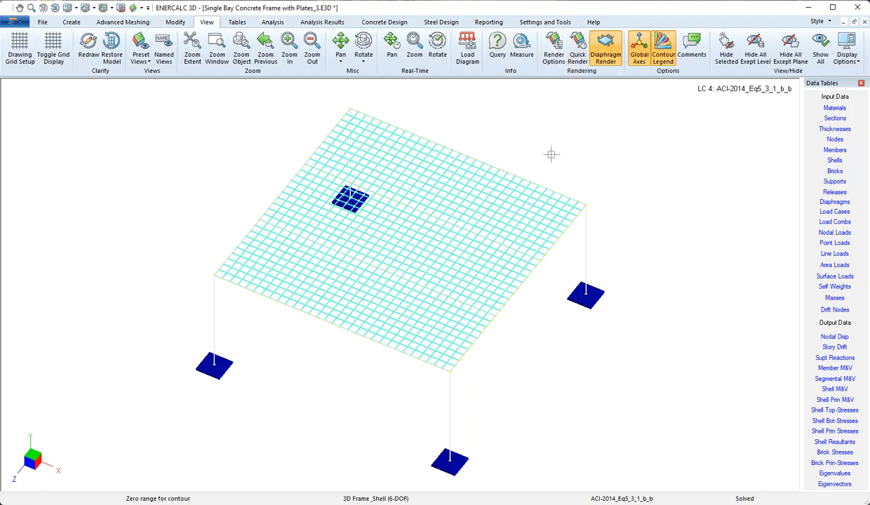
- Review the RC material strengths fc, fy and fys assigned to the Concrete30 material
left_click(382, 23)
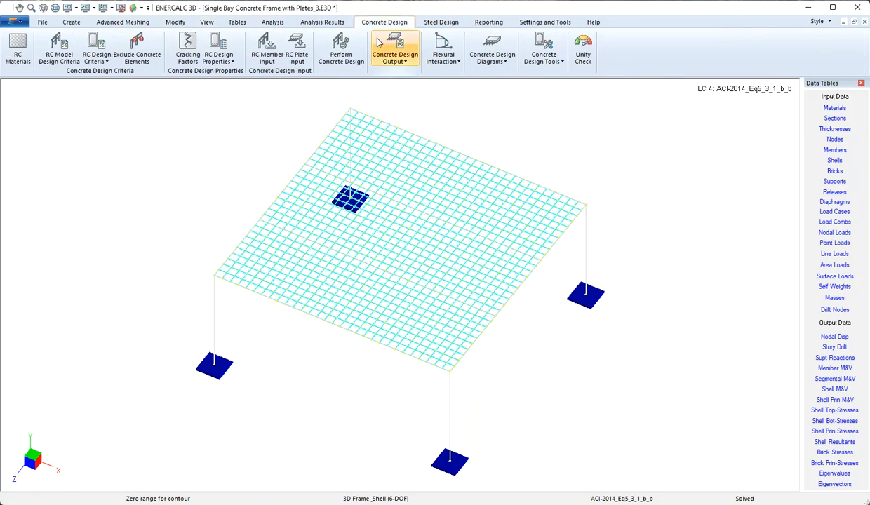
left_click(19, 47)
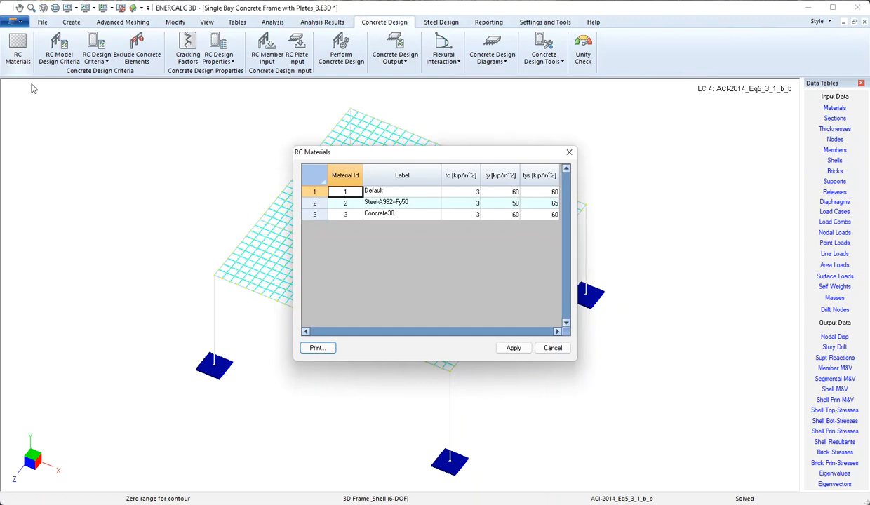
left_click_drag(387, 155, 350, 104)
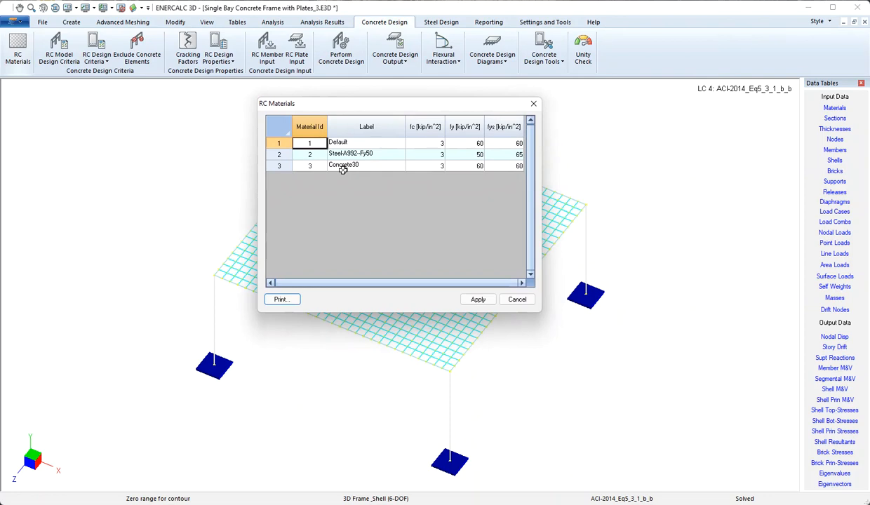
left_click(279, 166)
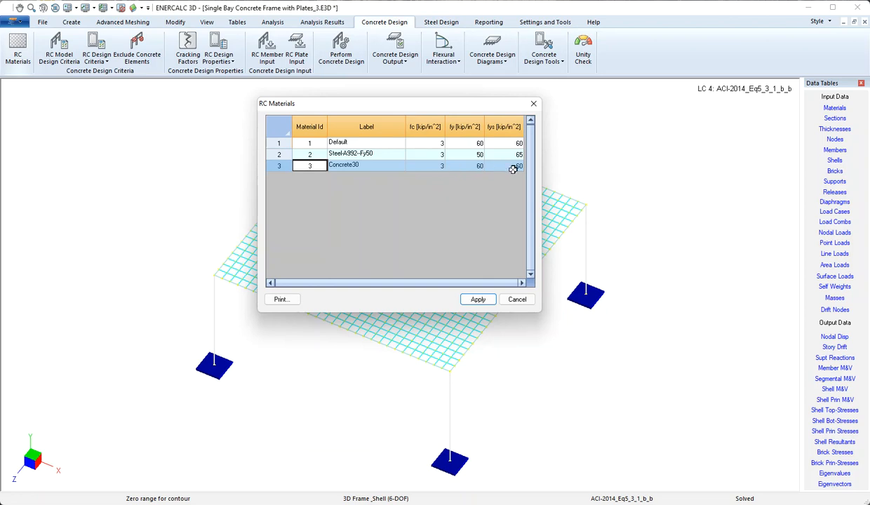
left_click(517, 300)
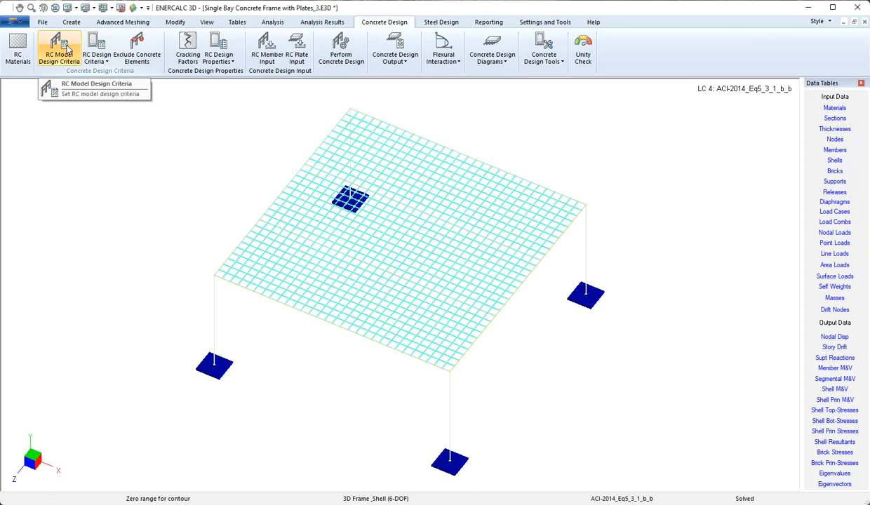
- Review the RC model design criteria, including the minimum reinforcement ratios for slab top and bottom steel
left_click(69, 49)
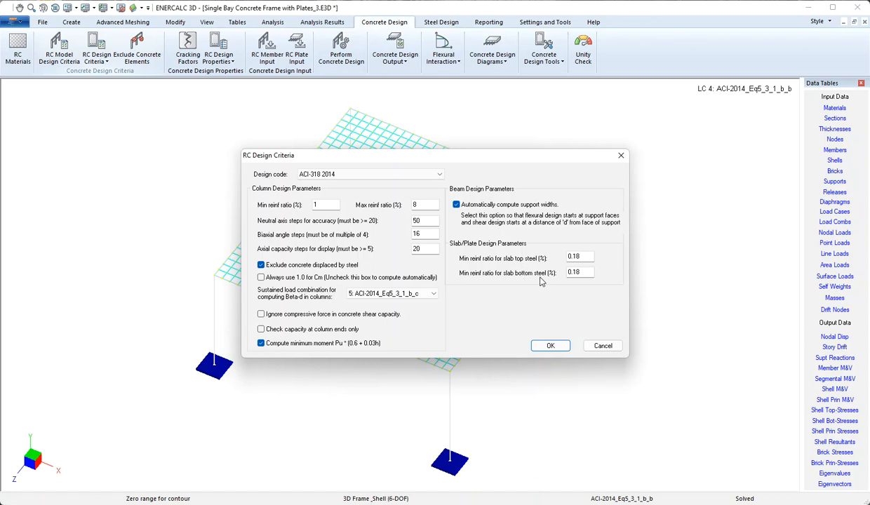
double_click(583, 257)
key("Tab")
left_click(574, 256)
left_click(609, 347)
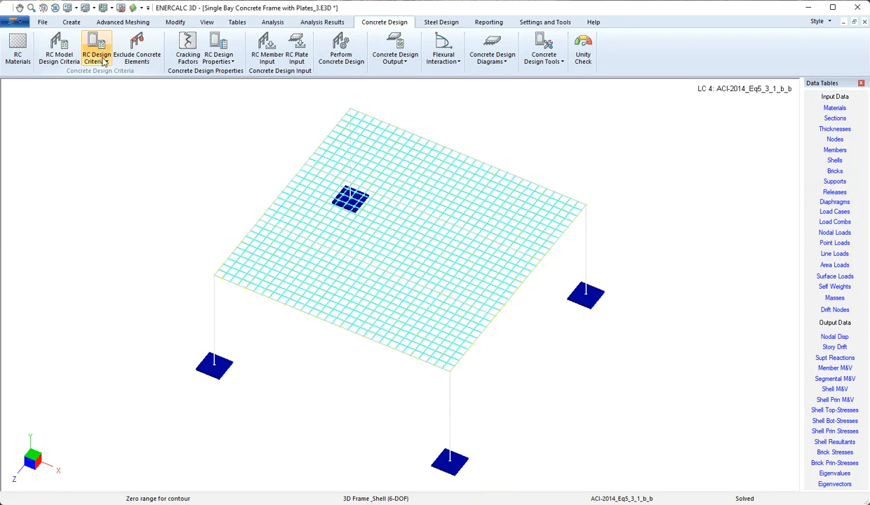
- Review the RC plate design criteria for the edge-to-centroid distances of the top and bottom bars
left_click(103, 62)
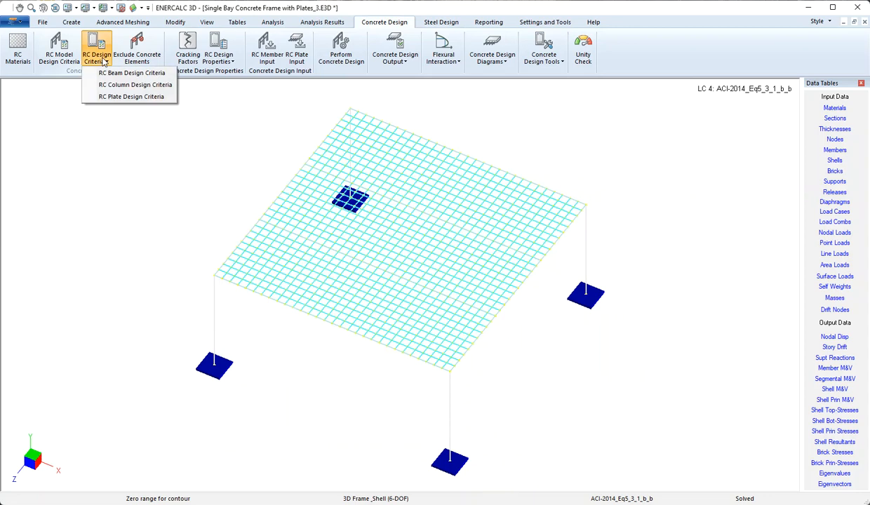
left_click(146, 101)
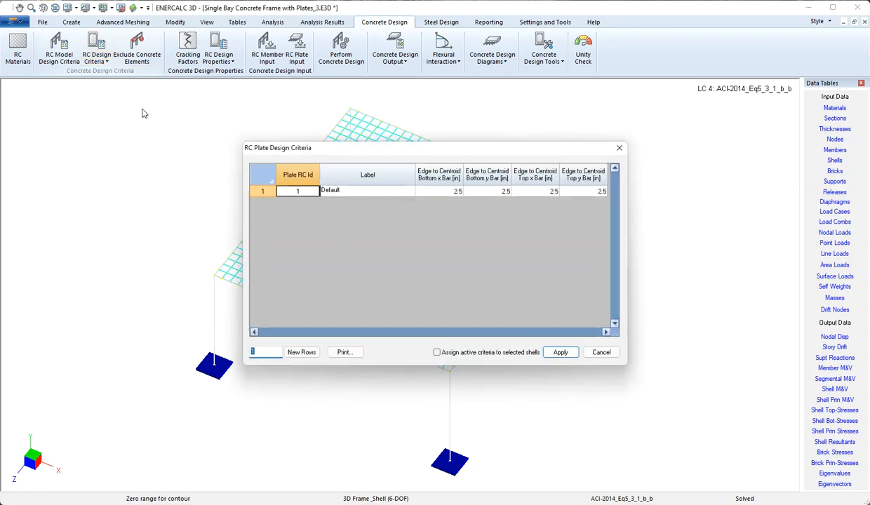
left_click_drag(351, 154, 328, 109)
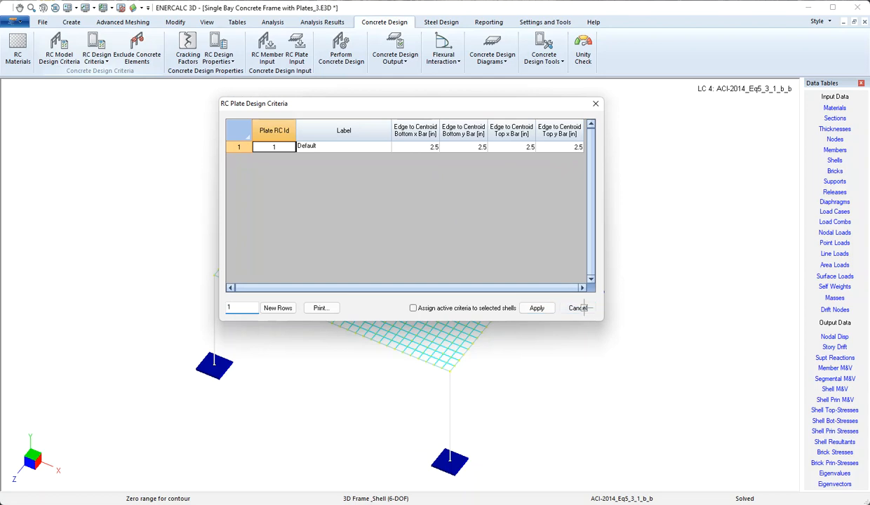
left_click(583, 309)
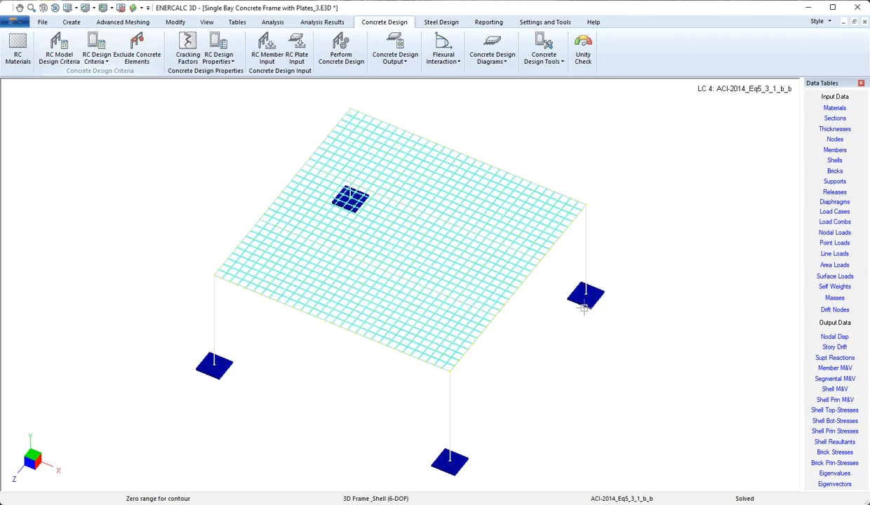
- Check the options for including or excluding selected members and shells from concrete design without applying them
left_click(138, 49)
left_click_drag(413, 214, 375, 131)
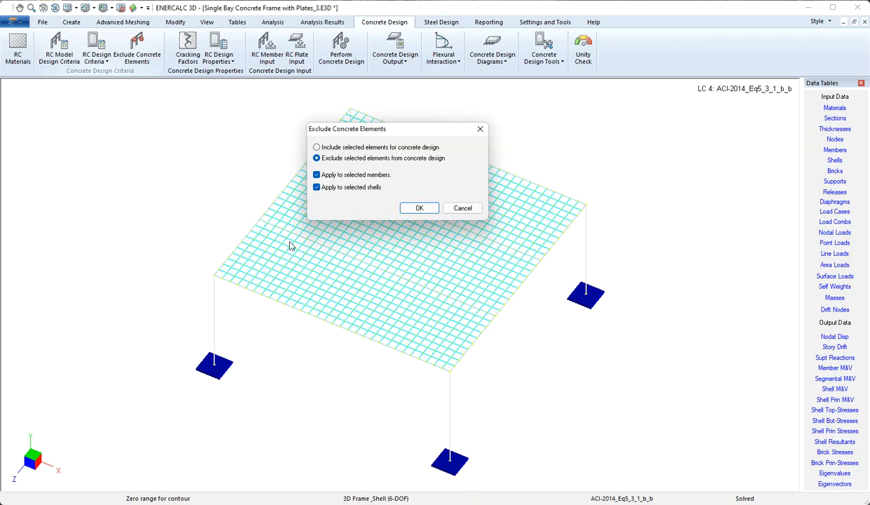
left_click(466, 210)
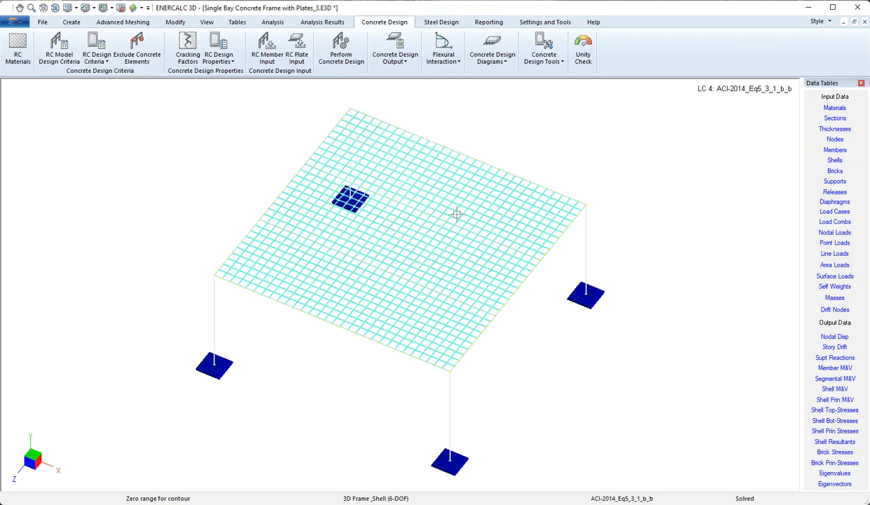
- Review the cracking factor settings and the suggested coefficients for beams, columns and flat slabs
left_click(188, 47)
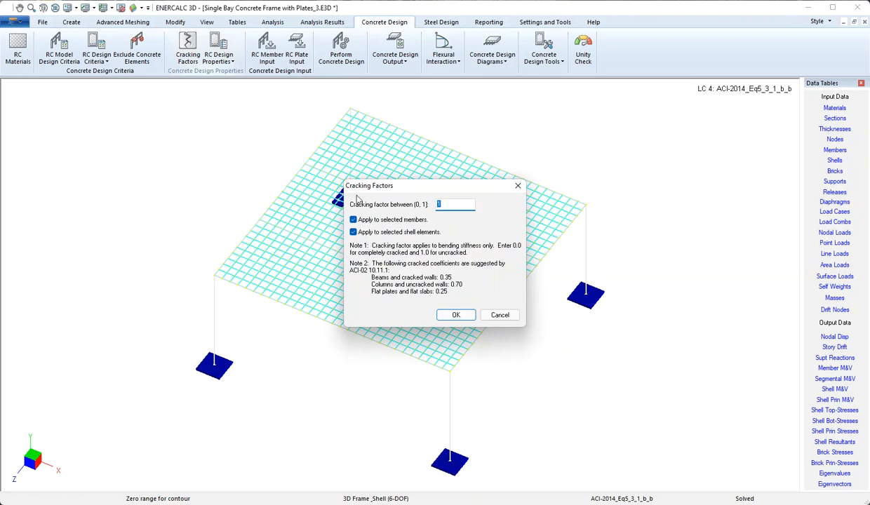
left_click_drag(424, 191, 411, 141)
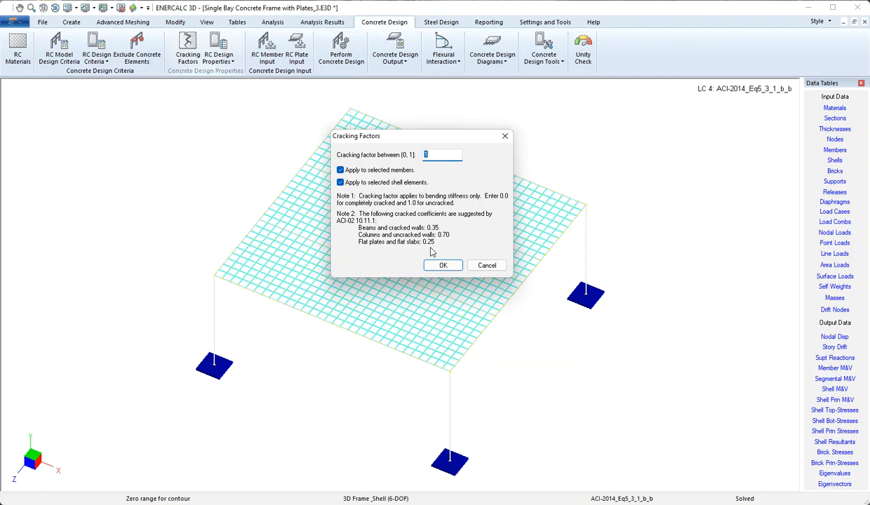
left_click(489, 266)
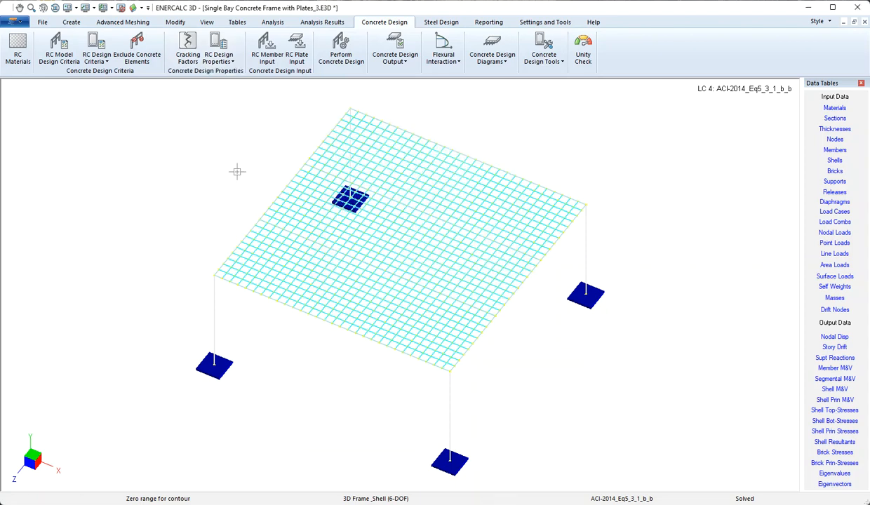
- Review the RC plate design properties for design criteria, exclusion and cracking factor without assigning them
left_click(230, 55)
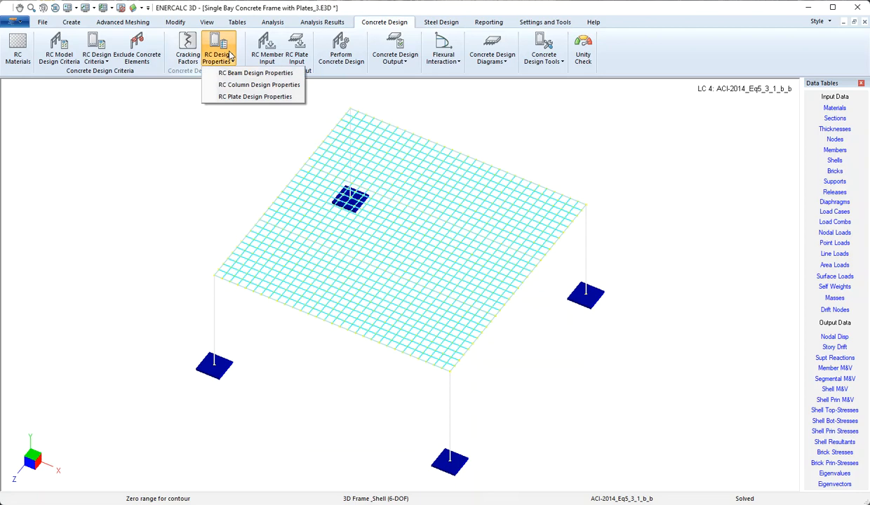
left_click(281, 97)
left_click_drag(428, 197, 398, 113)
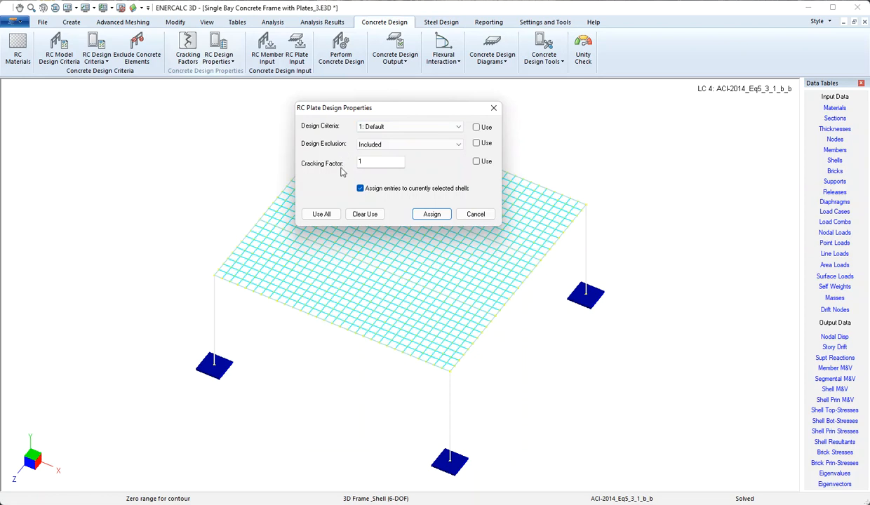
left_click(474, 214)
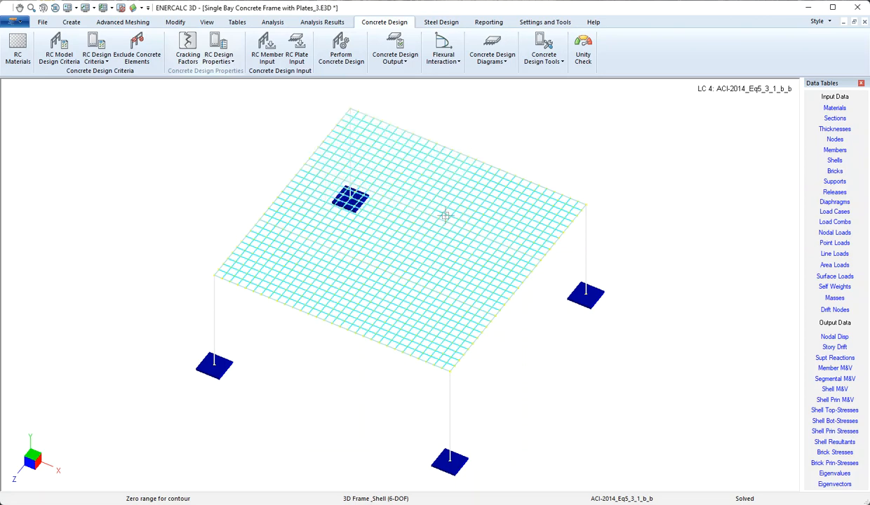
- Examine the RC plate input table for each shell's design criteria, cracking factor and exclusion setting
left_click(300, 63)
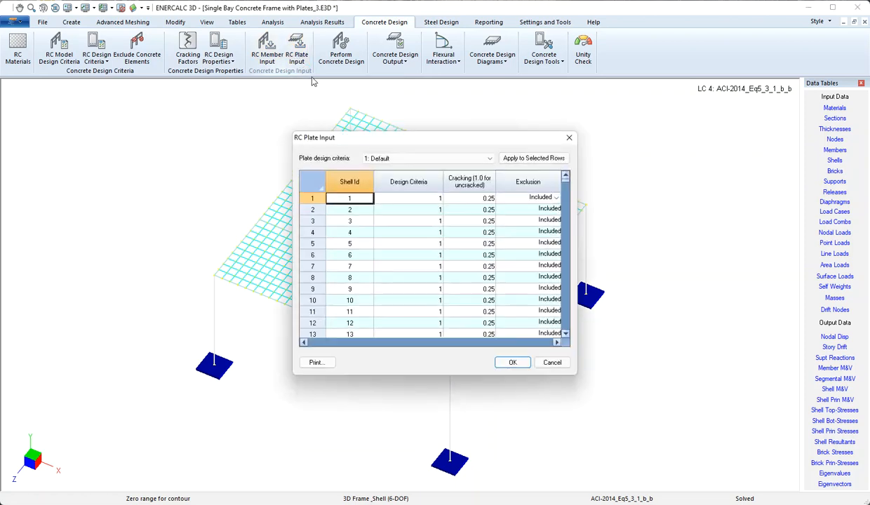
left_click_drag(353, 137, 337, 108)
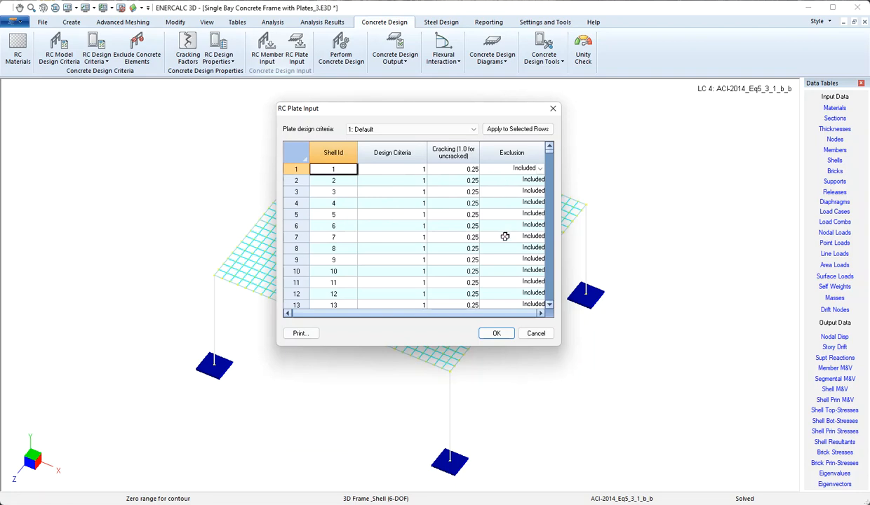
left_click(452, 237)
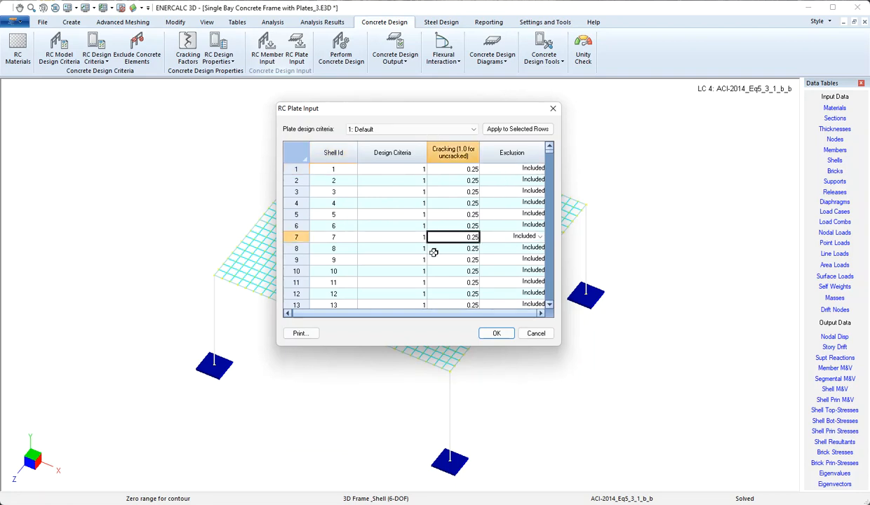
left_click(390, 248)
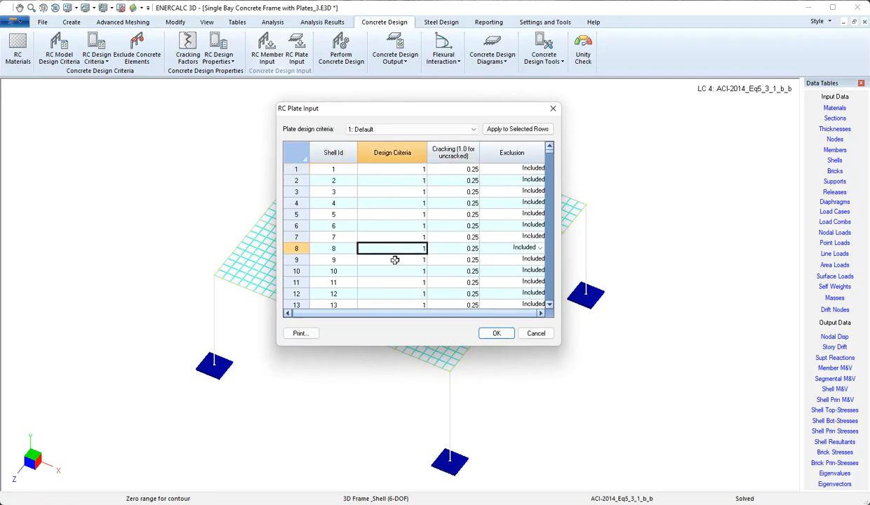
left_click(538, 335)
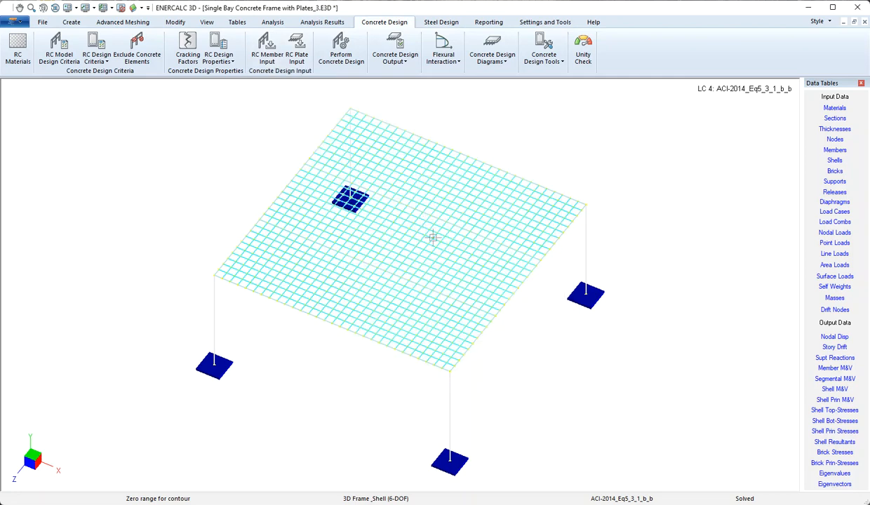
- Perform the concrete design for the model and dismiss the finished status report
left_click(332, 56)
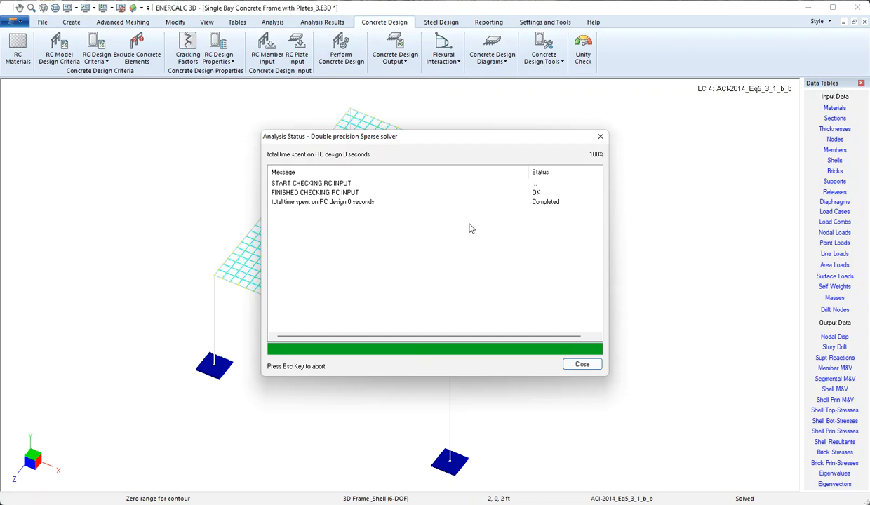
left_click(583, 365)
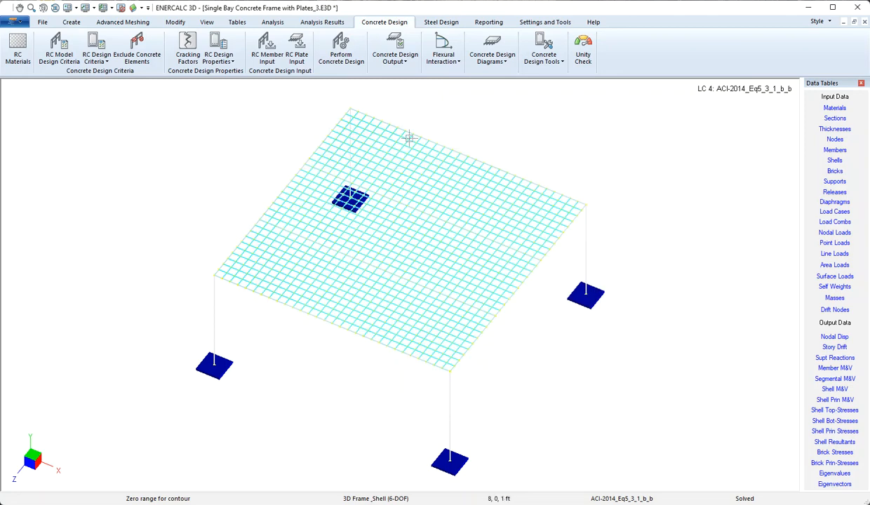
- Review the Wood-Armer moments table for the shells' top and bottom moments and their governing load combinations
left_click(409, 64)
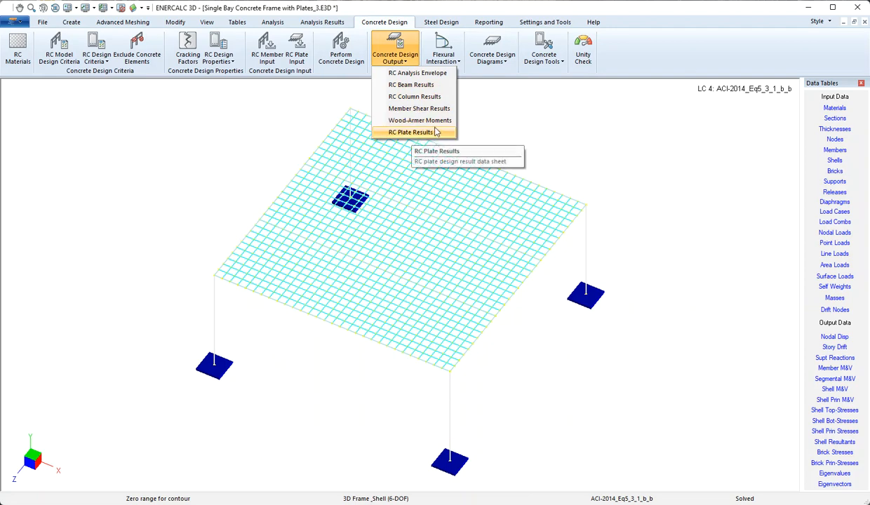
left_click(425, 124)
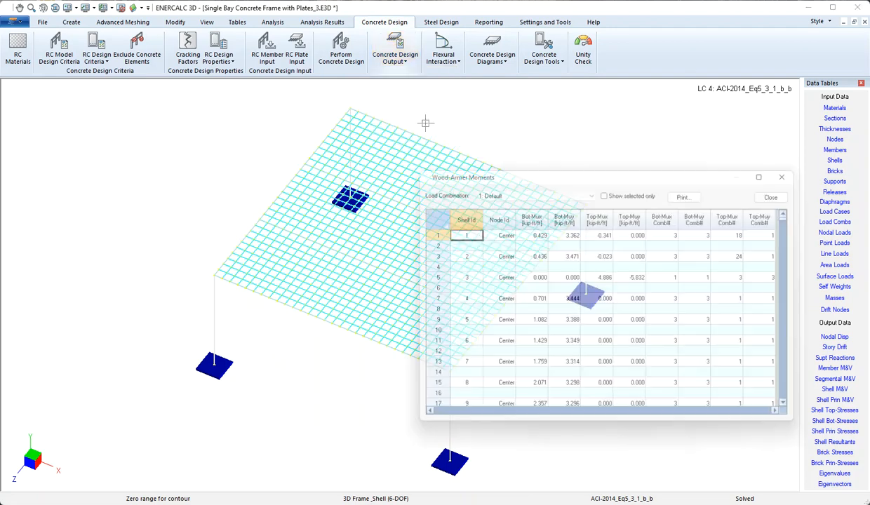
left_click_drag(463, 166, 336, 103)
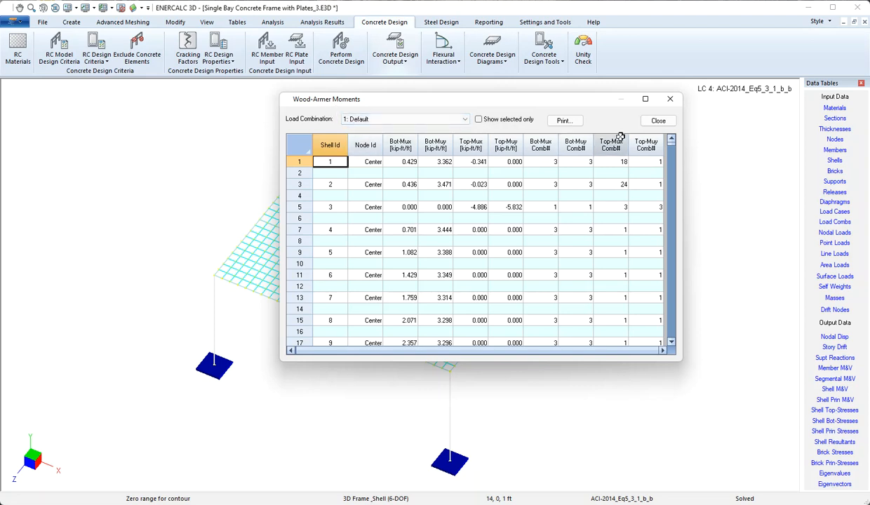
left_click(659, 121)
- Review the RC plate results table for each shell's design moments and top and bottom reinforcement
left_click(399, 61)
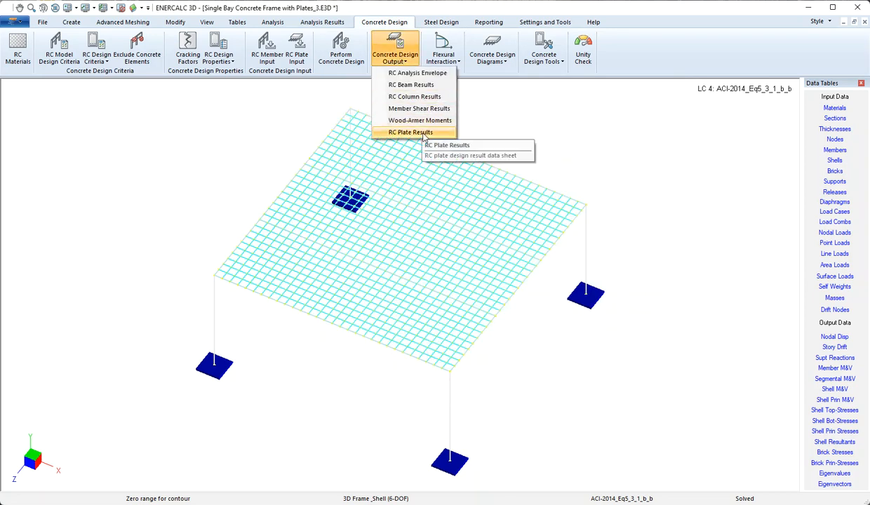
left_click(424, 136)
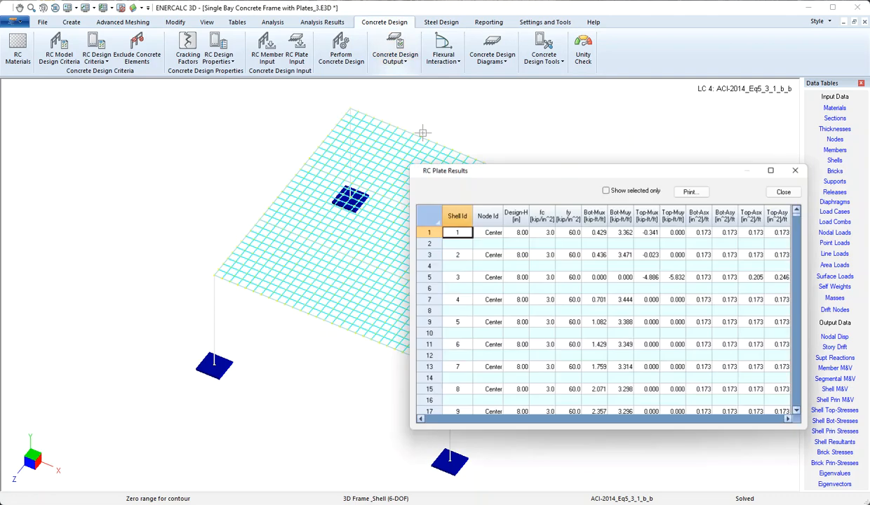
left_click_drag(488, 174, 362, 105)
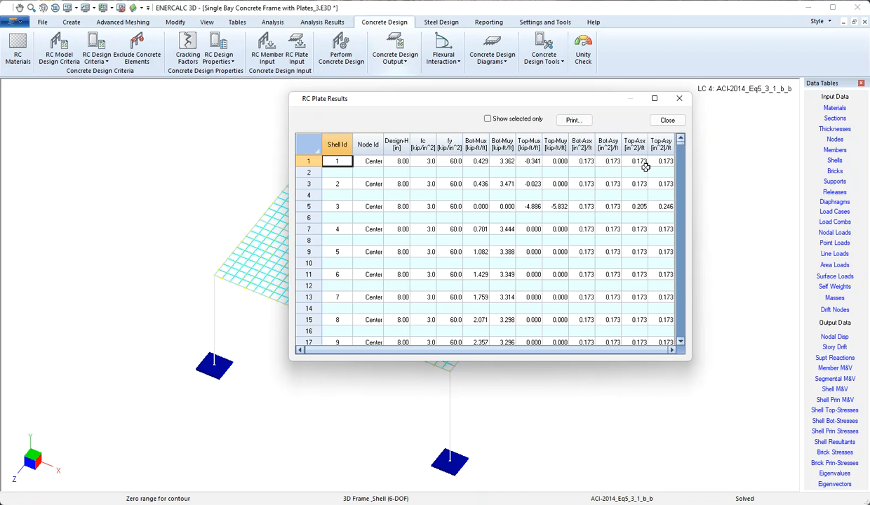
left_click(666, 120)
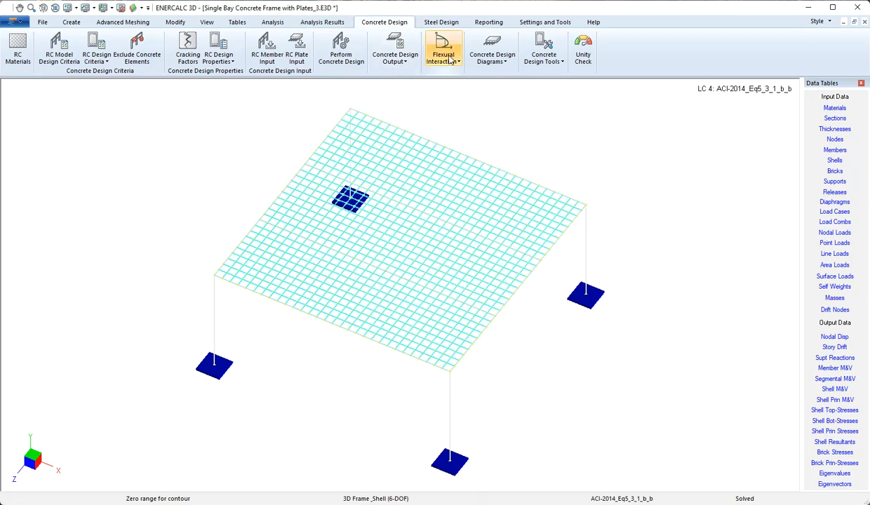
- Display the RC plate envelope contour of Wood-Armer plate moments for Bottom-X as Iso-Surface and Value
left_click(509, 63)
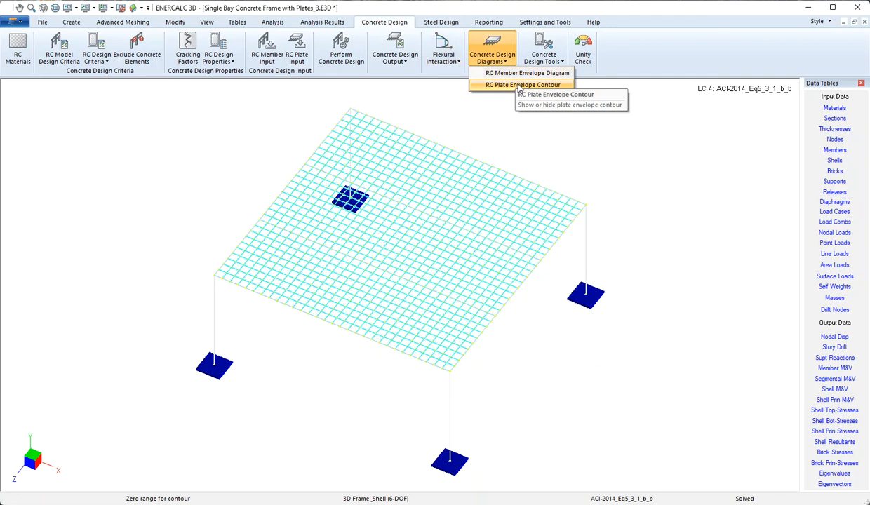
left_click(520, 86)
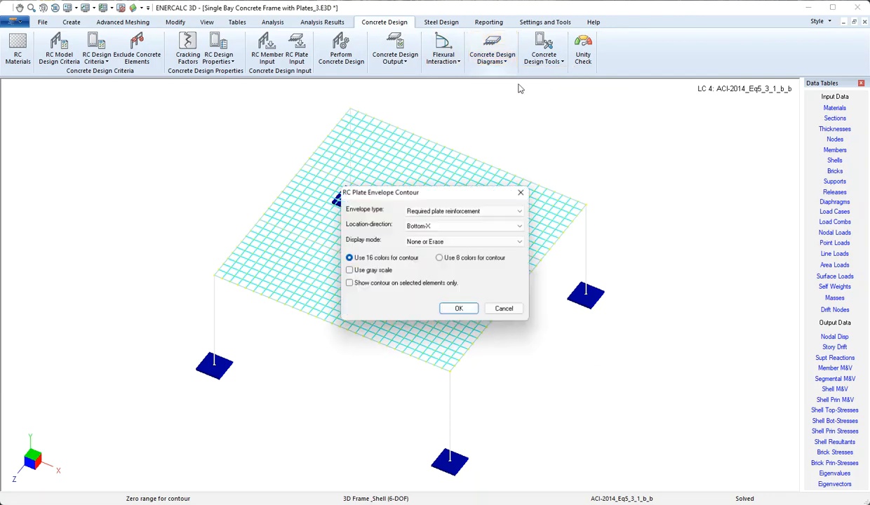
left_click(474, 212)
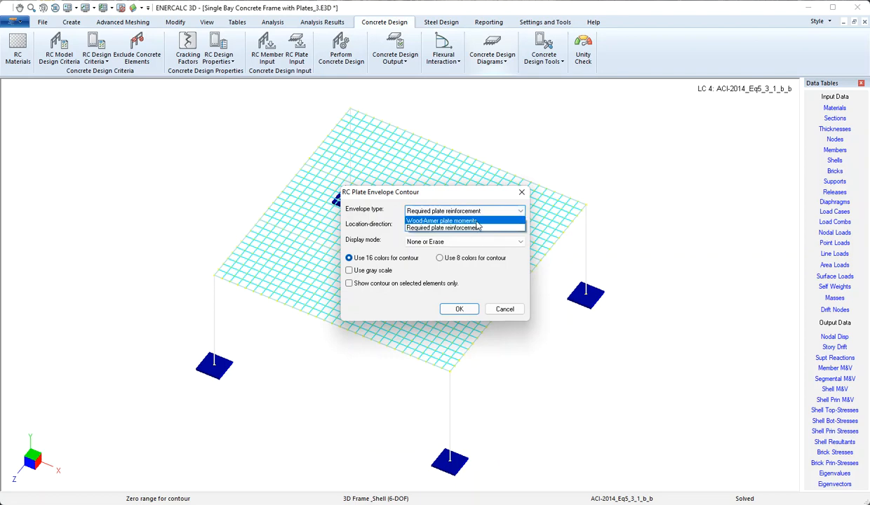
left_click(478, 221)
left_click_drag(472, 194, 487, 123)
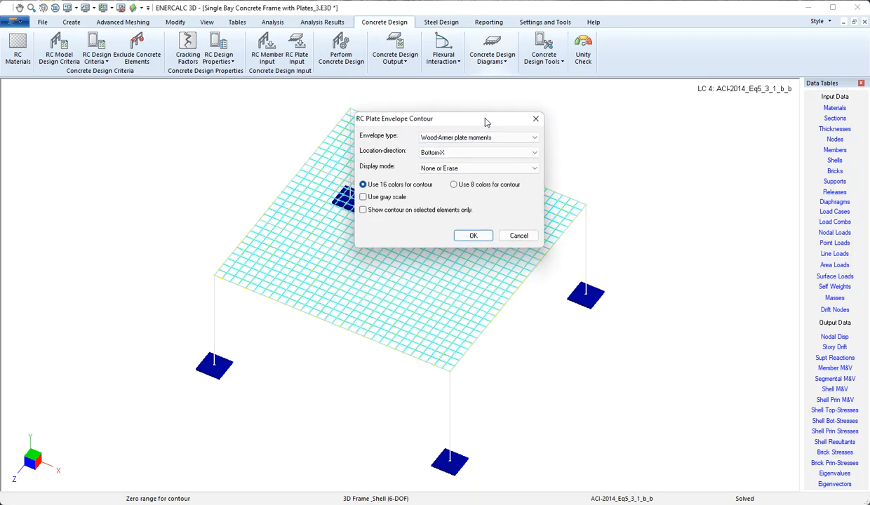
left_click(449, 168)
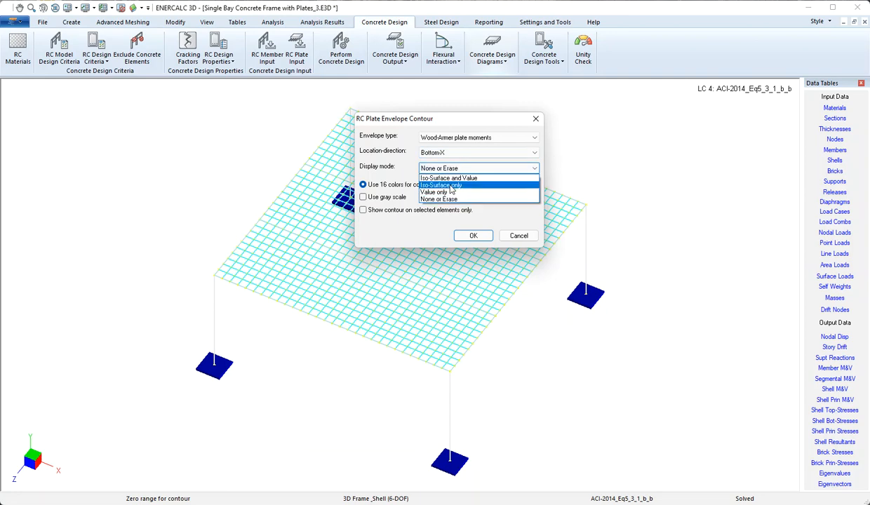
left_click(442, 177)
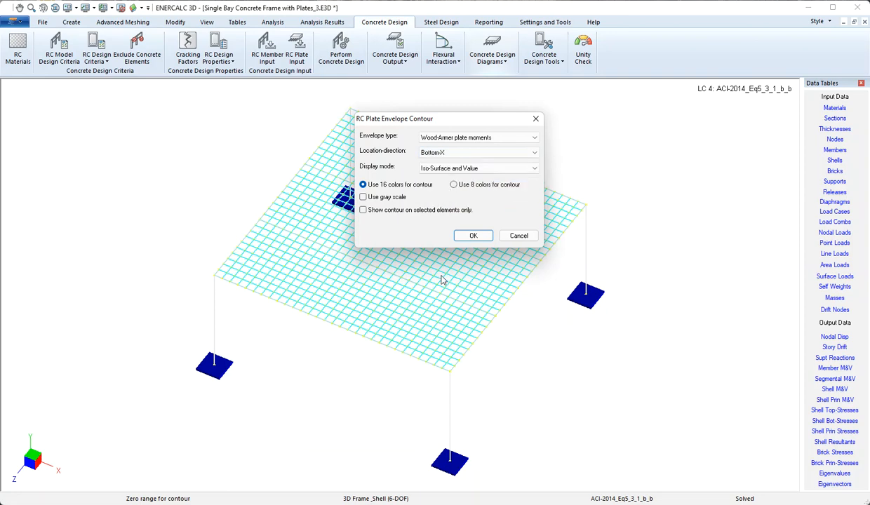
left_click(474, 236)
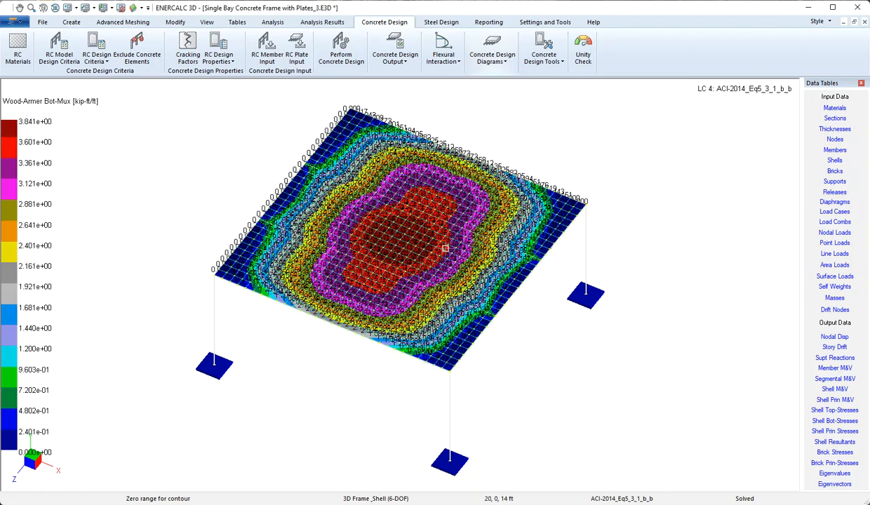
- Examine the Bottom-X Wood-Armer moment contour and its values across the whole slab
scroll(377, 254, "up", 5)
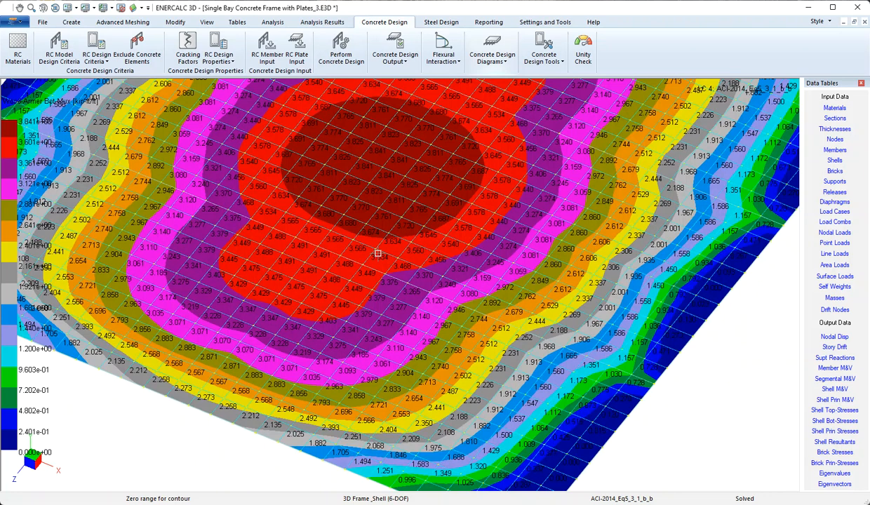
scroll(377, 254, "down", 2)
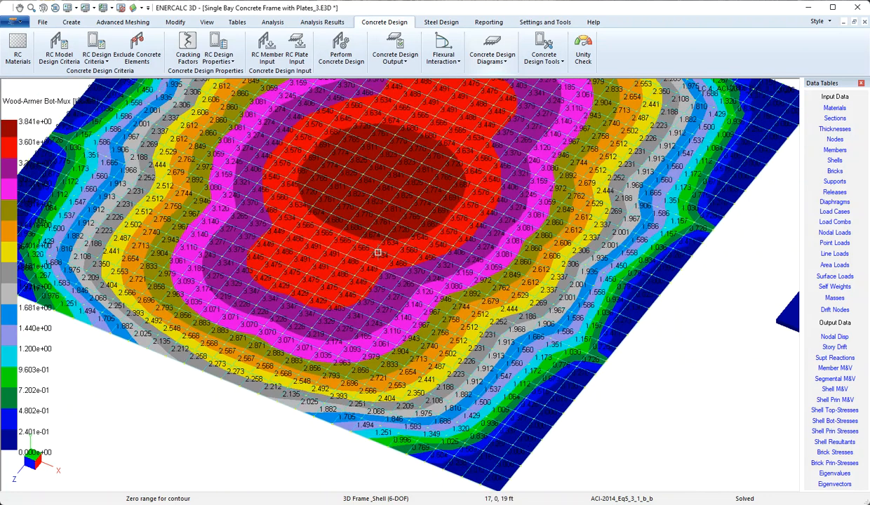
scroll(377, 253, "down", 1)
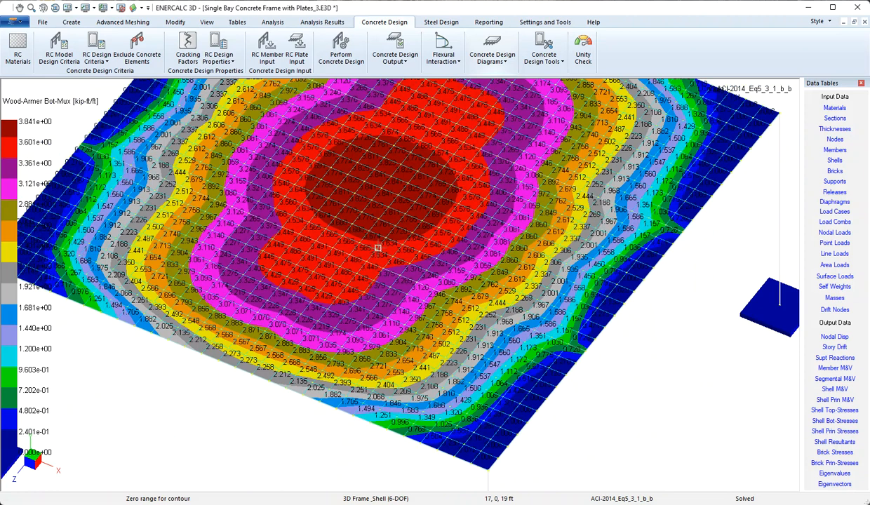
scroll(378, 249, "down", 2)
scroll(366, 245, "down", 3)
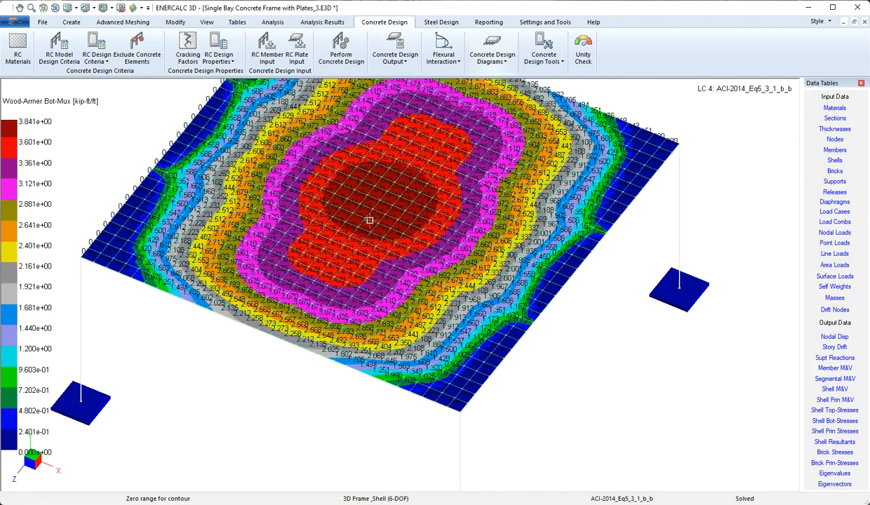
middle_click_drag(366, 246, 372, 305)
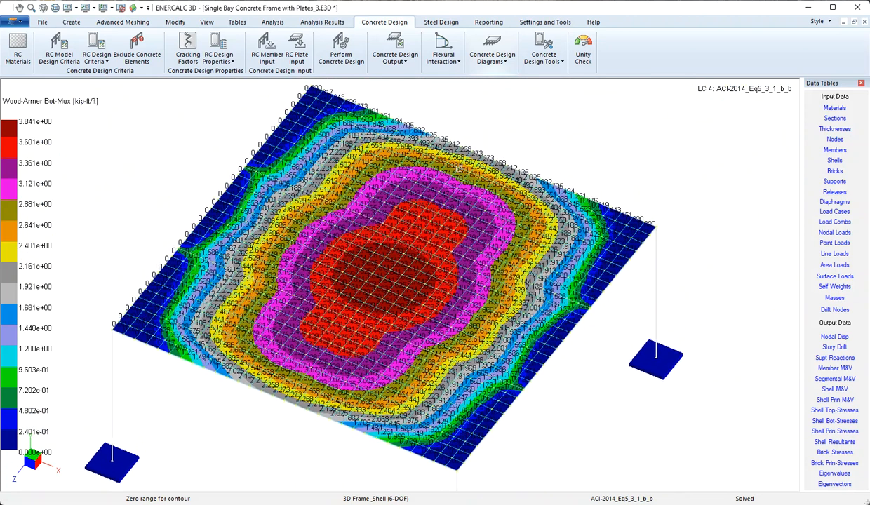
- Erase the Wood-Armer moment contour from the slab with the None or Erase display mode
left_click(507, 62)
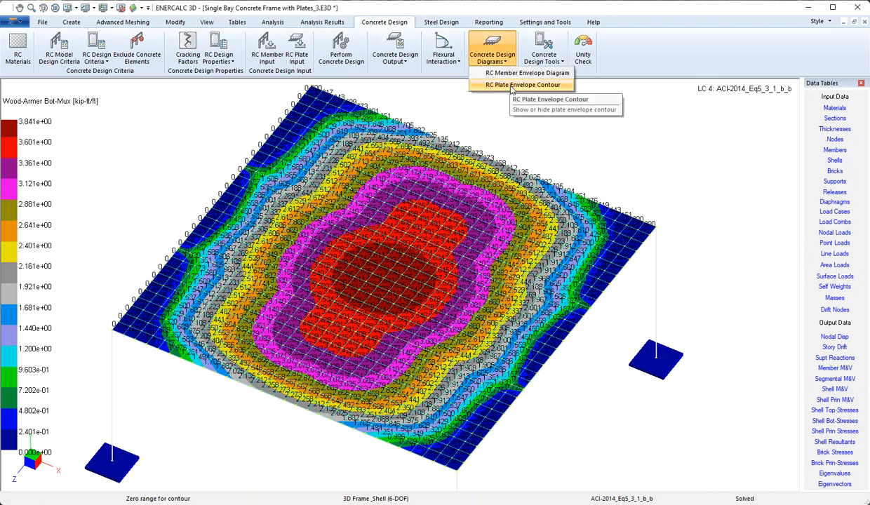
left_click(511, 85)
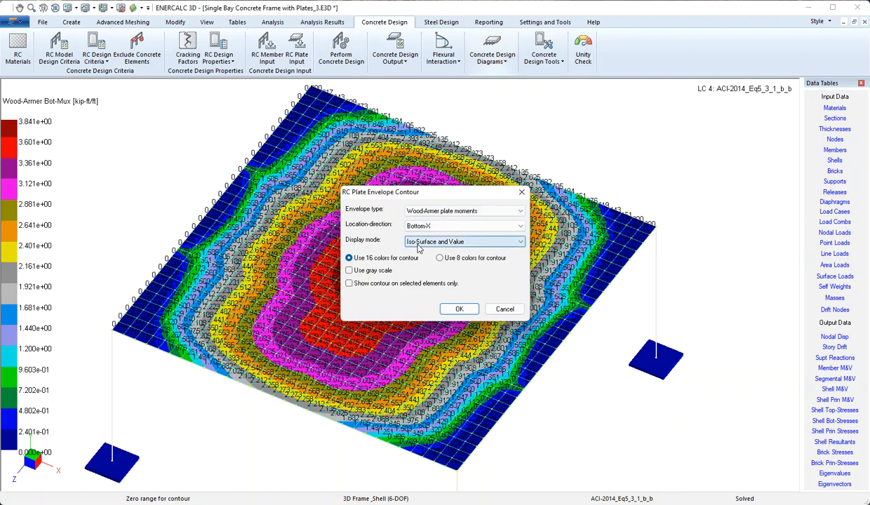
left_click(417, 244)
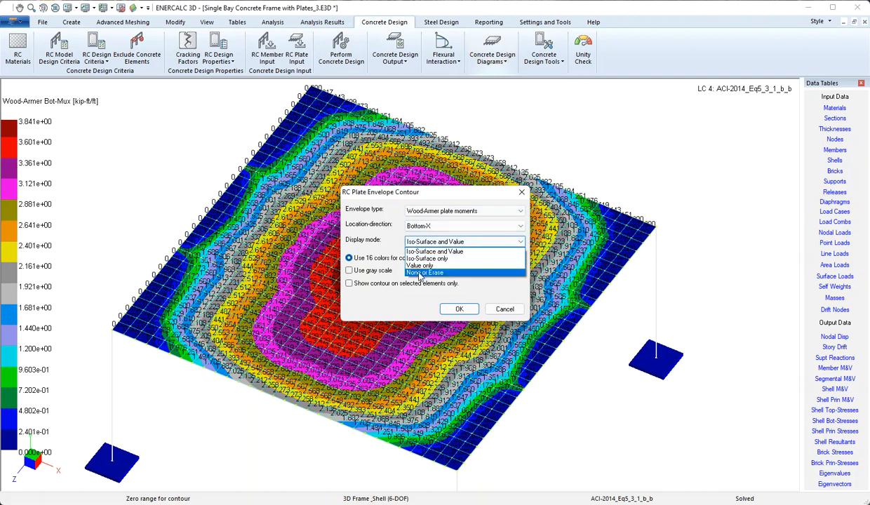
left_click(419, 272)
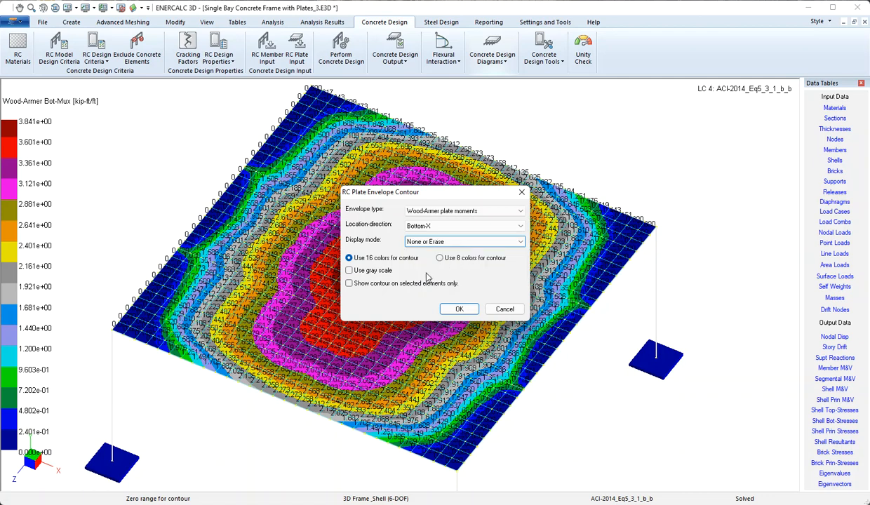
left_click(460, 309)
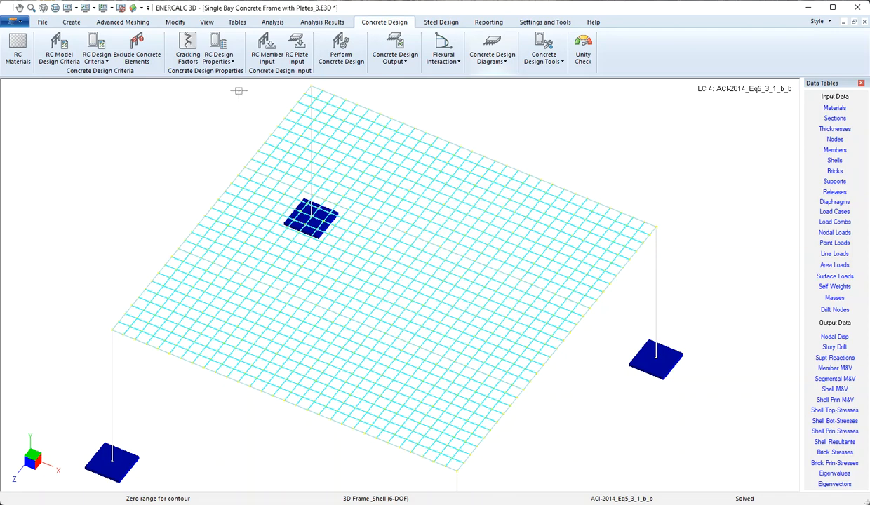
- Show the local axes of the shells and examine their orientation at the slab's front corner
left_click(111, 10)
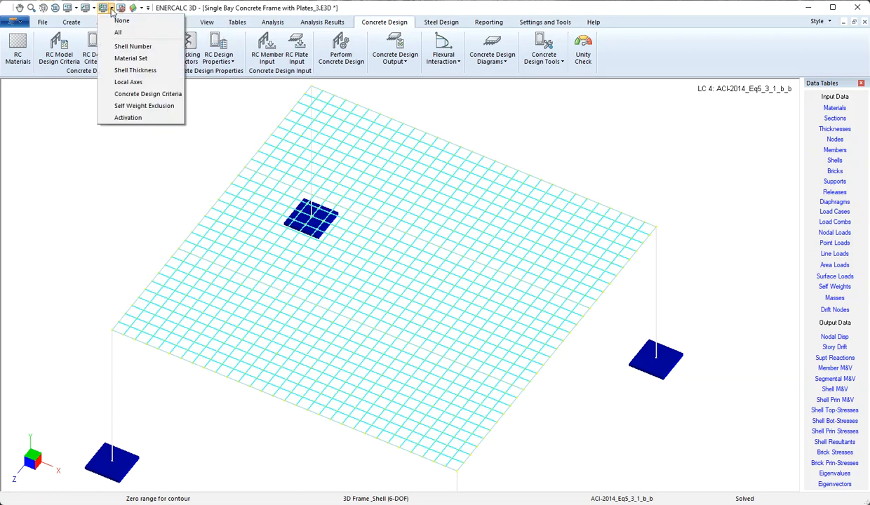
left_click(133, 84)
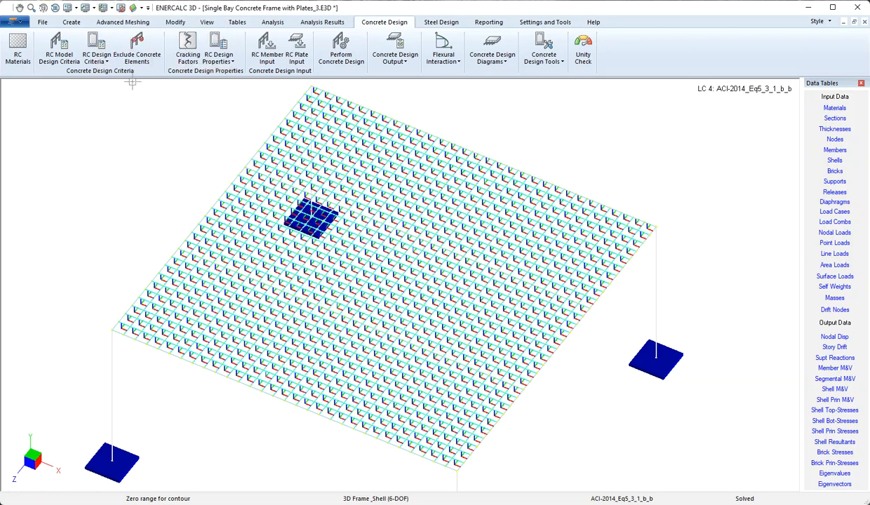
middle_click_drag(429, 293, 390, 205)
scroll(421, 387, "up", 10)
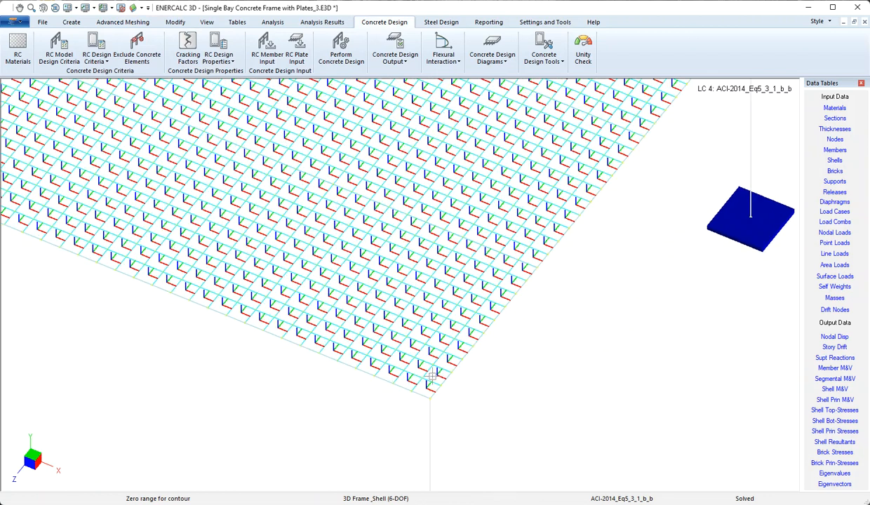
scroll(422, 392, "up", 6)
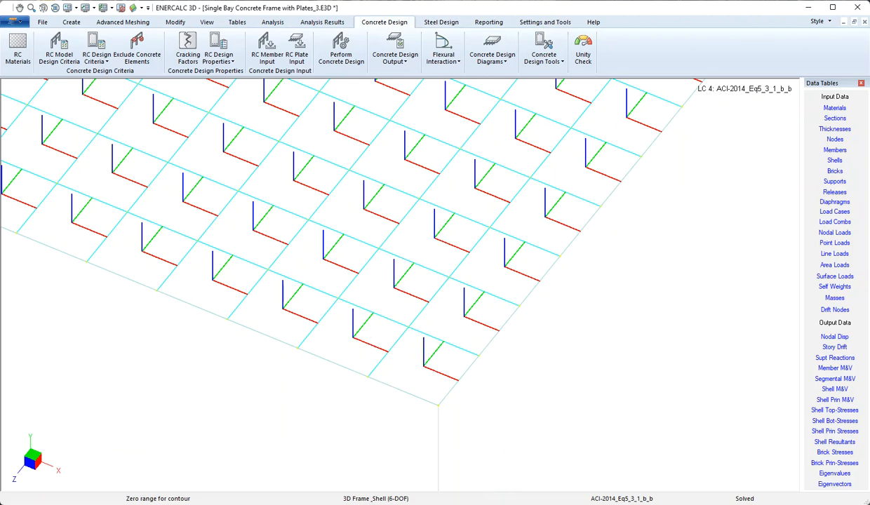
- Hide the shells' local axes and bring the whole slab back into view
left_click(121, 10)
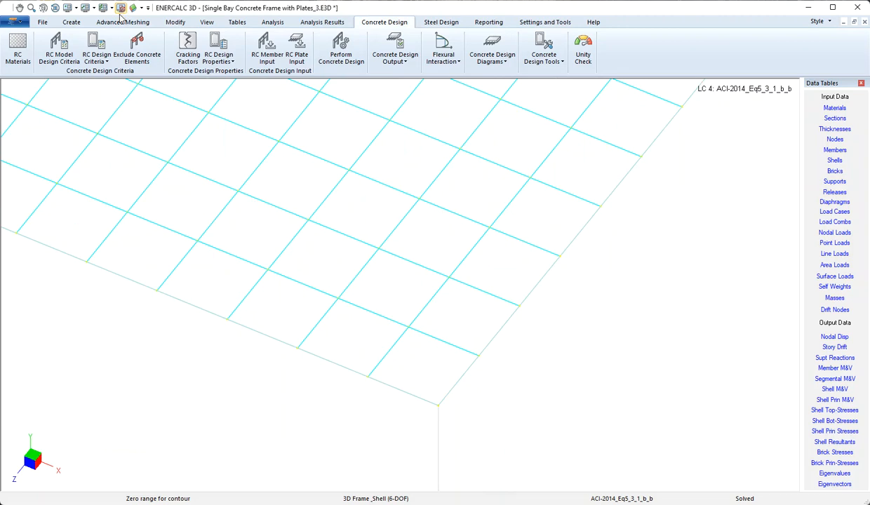
scroll(365, 200, "down", 4)
scroll(346, 167, "down", 5)
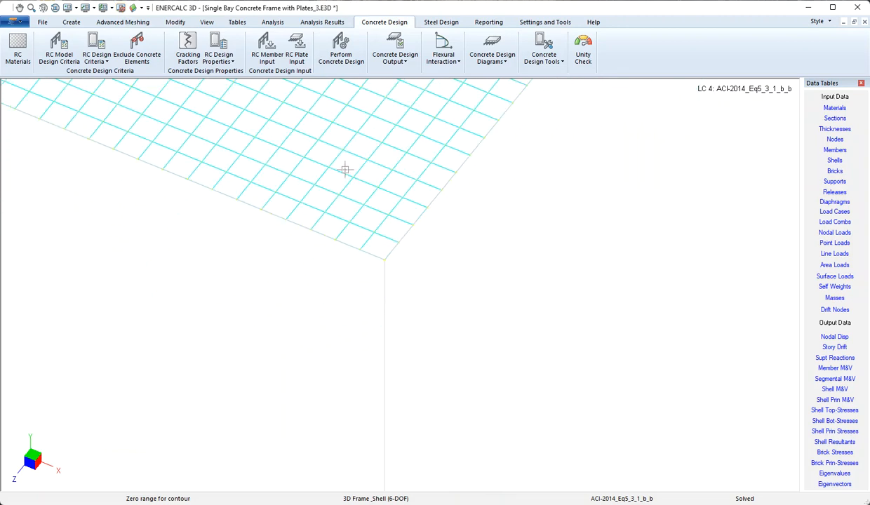
middle_click_drag(344, 173, 439, 400)
scroll(434, 332, "down", 5)
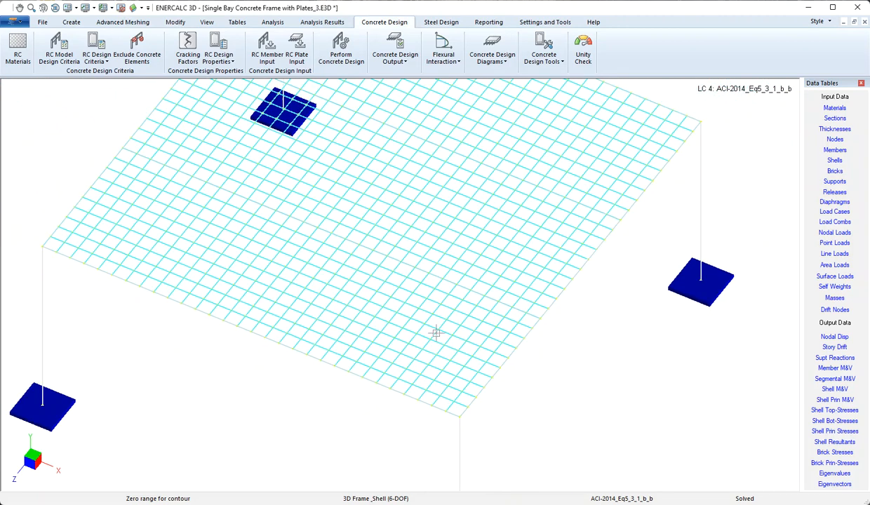
middle_click_drag(418, 274, 429, 310)
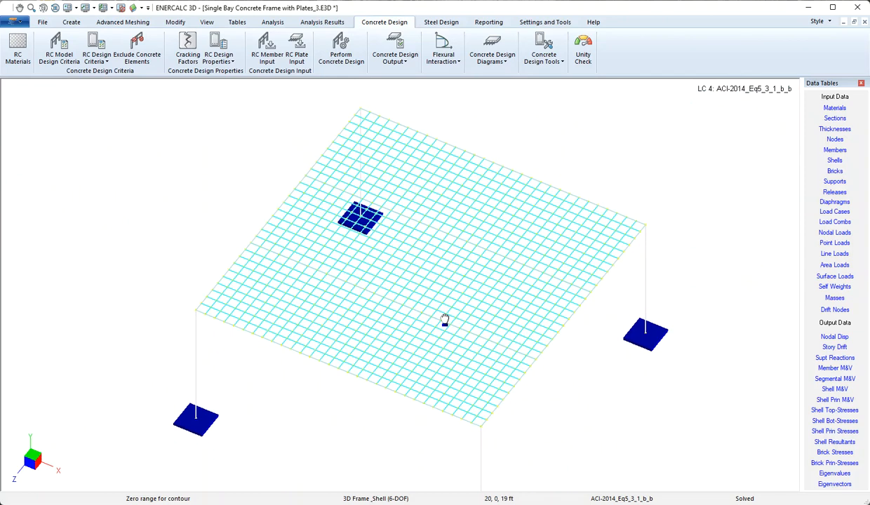
- Display the RC plate envelope contour of required plate reinforcement for Bottom-X in Iso-Surface and Value mode
left_click(498, 62)
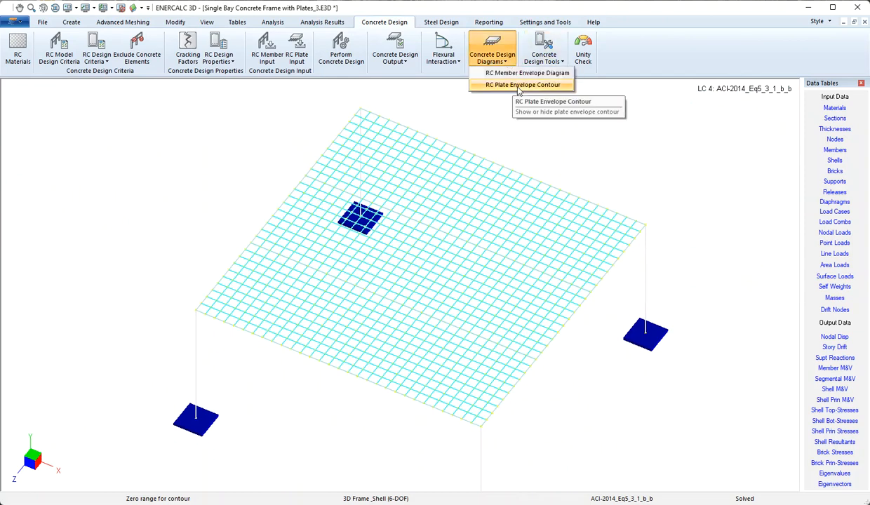
left_click(519, 85)
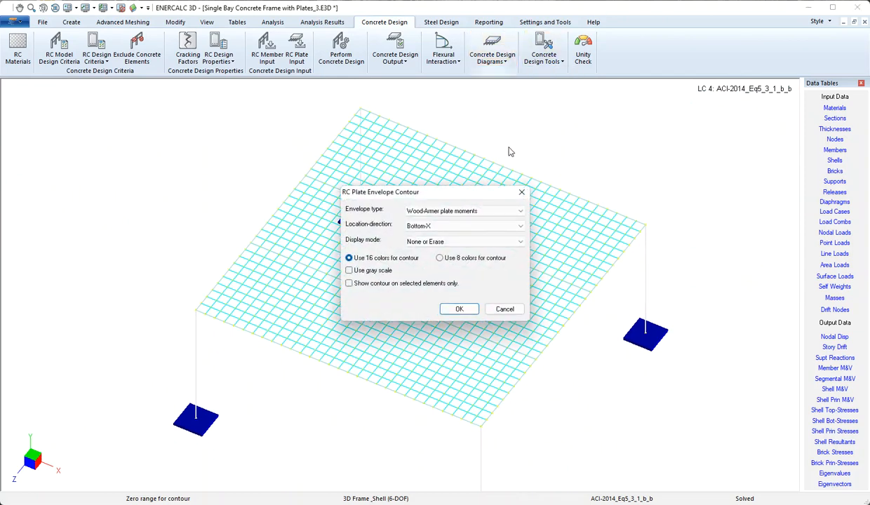
left_click(485, 216)
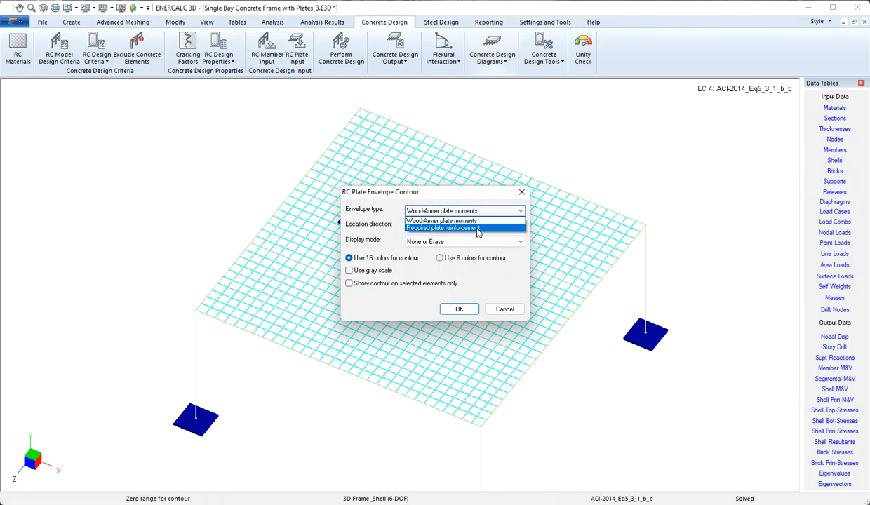
left_click(476, 228)
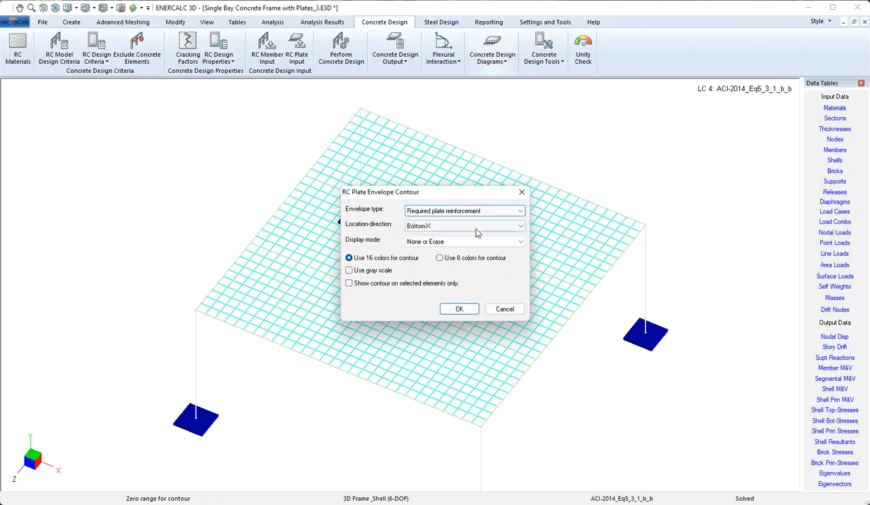
left_click(426, 242)
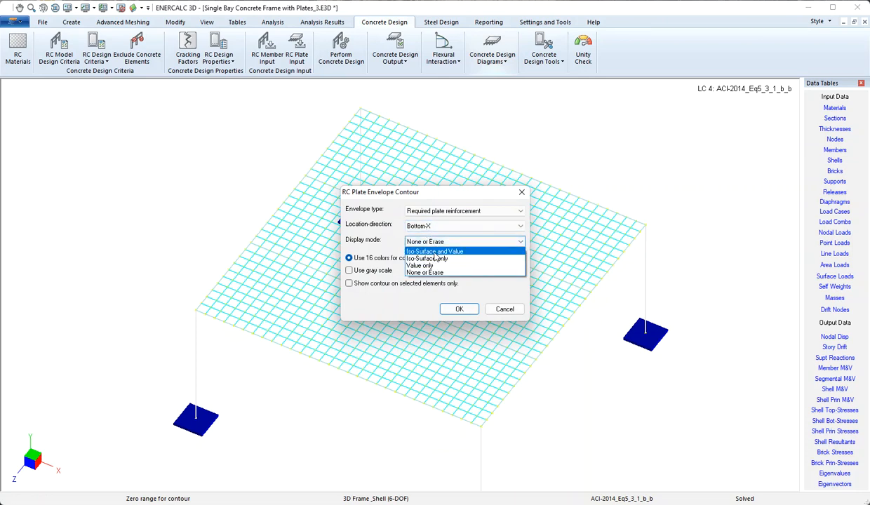
left_click(435, 252)
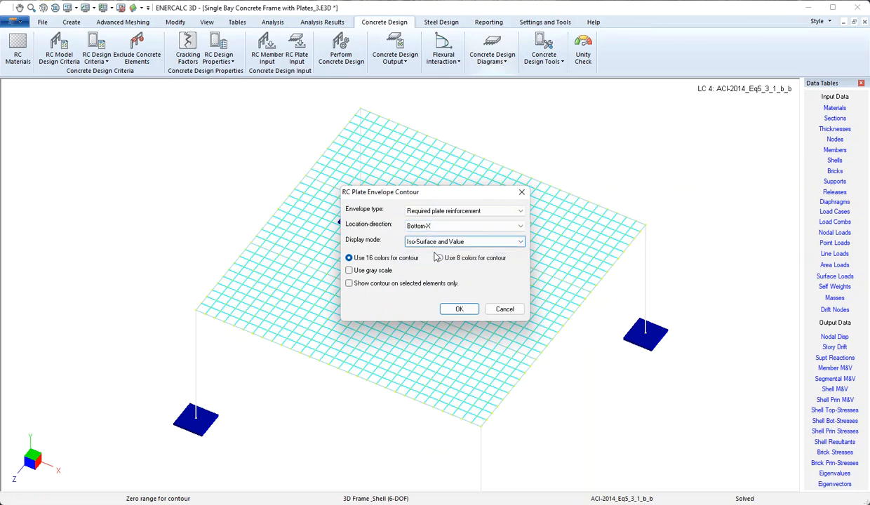
left_click(459, 310)
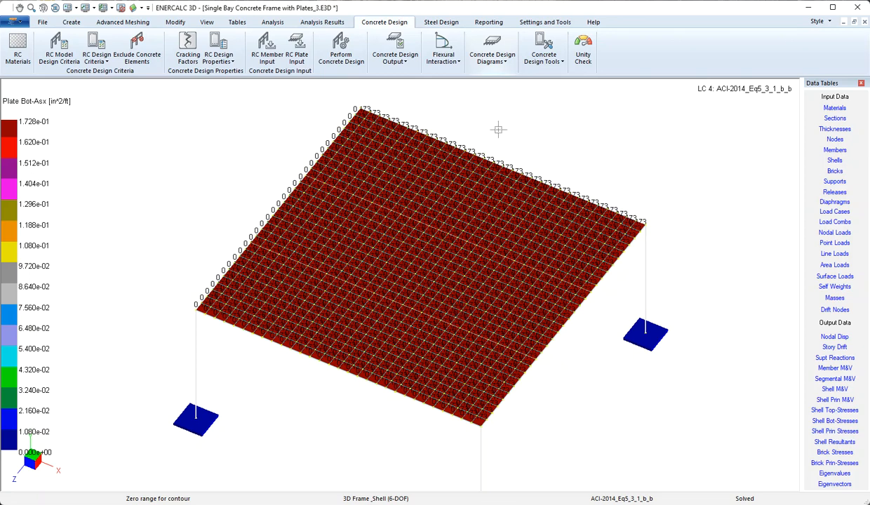
- Switch the required plate reinforcement contour to the Bottom-Y location-direction
left_click(494, 58)
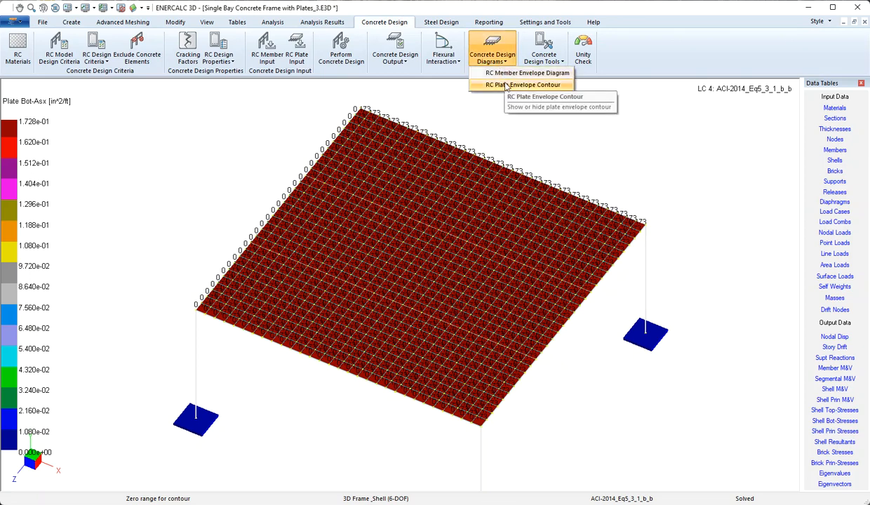
left_click(493, 85)
left_click(469, 226)
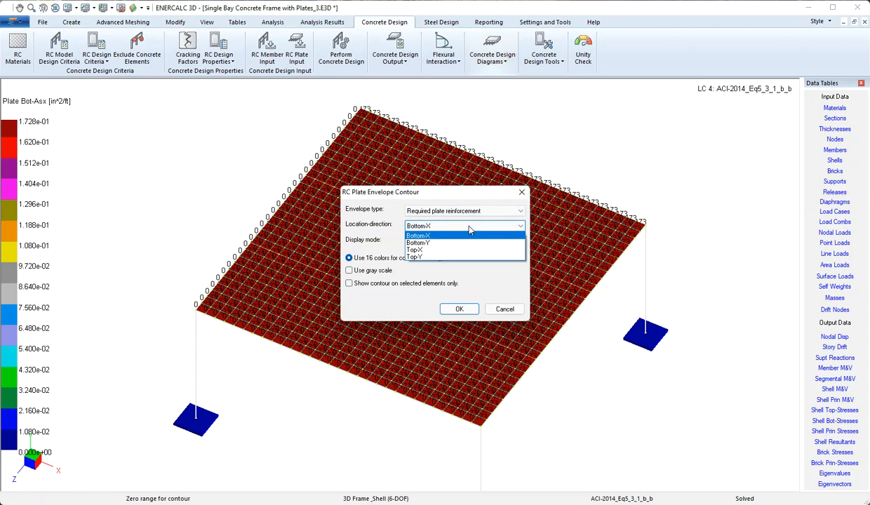
left_click(461, 244)
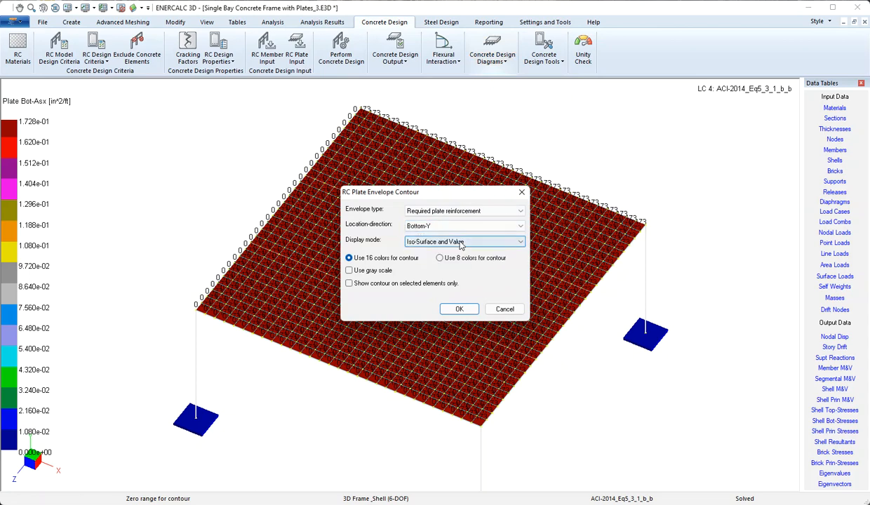
left_click(467, 310)
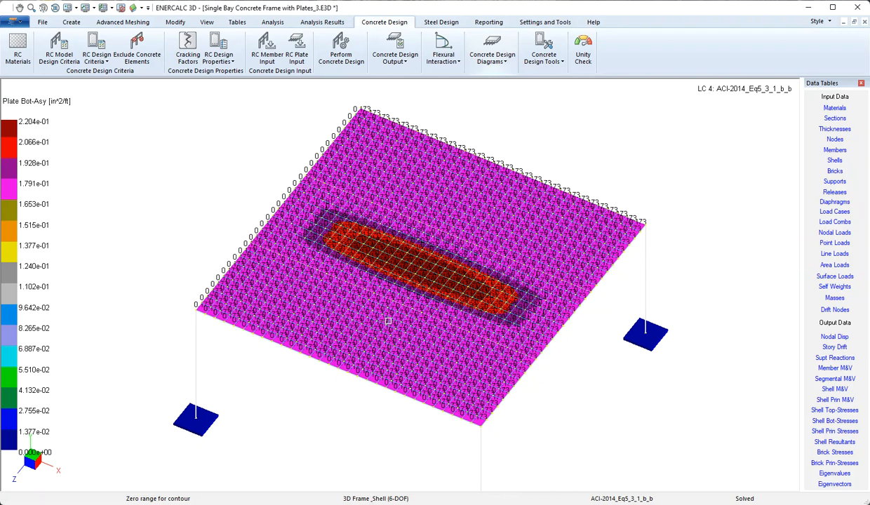
- Examine the Bottom-Y required reinforcement values in the peak zone around the middle of the slab
scroll(379, 312, "up", 2)
scroll(402, 279, "up", 2)
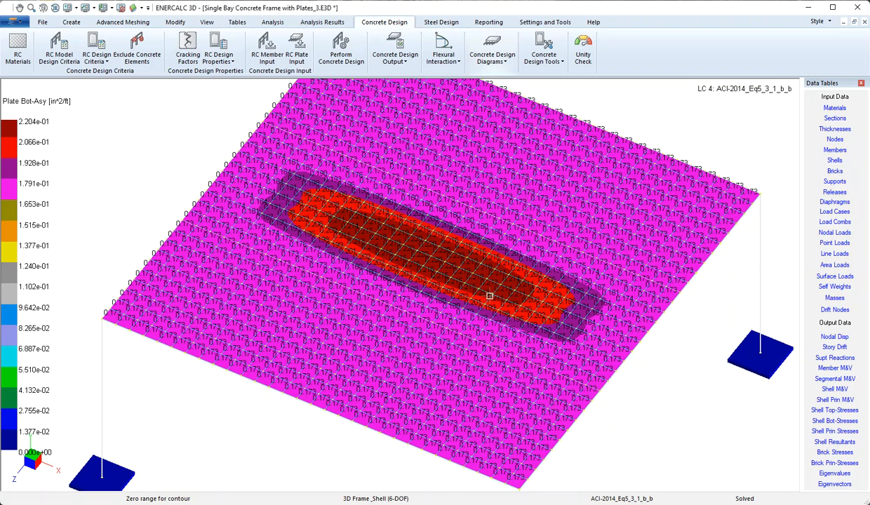
scroll(441, 346, "up", 2)
scroll(427, 377, "up", 3)
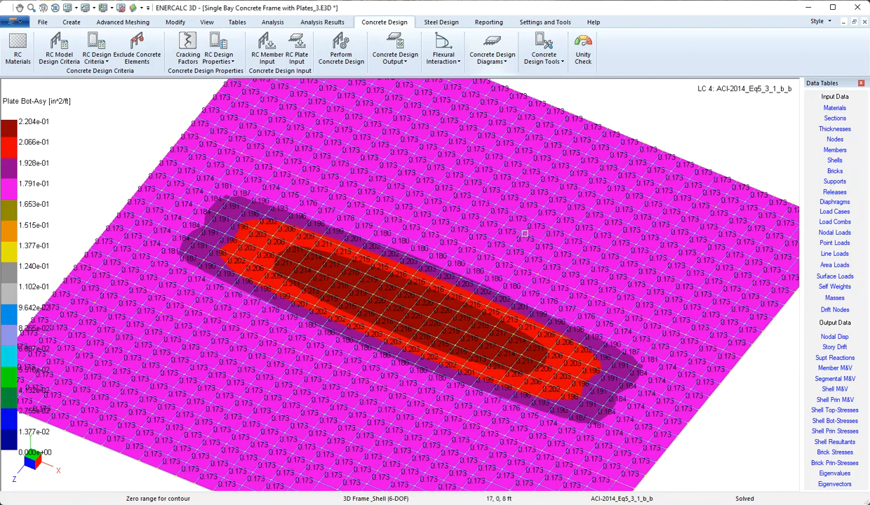
scroll(454, 335, "up", 2)
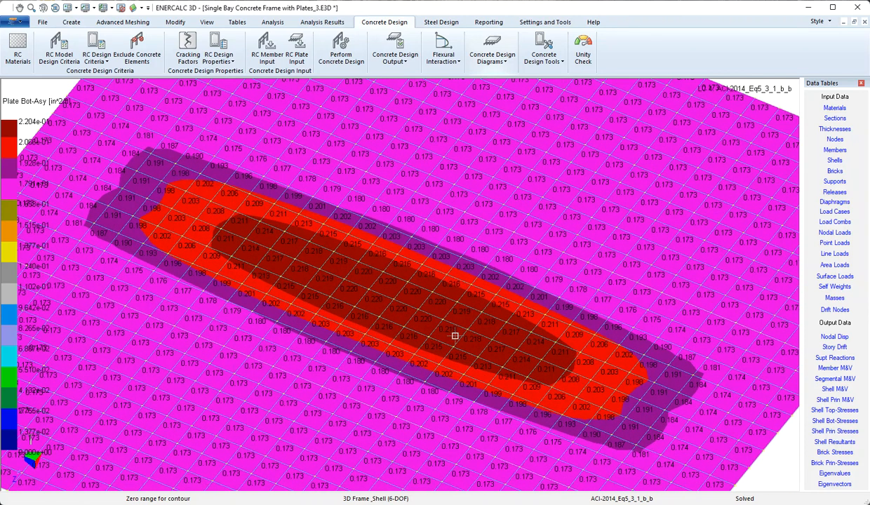
scroll(454, 335, "up", 1)
middle_click_drag(441, 329, 467, 269)
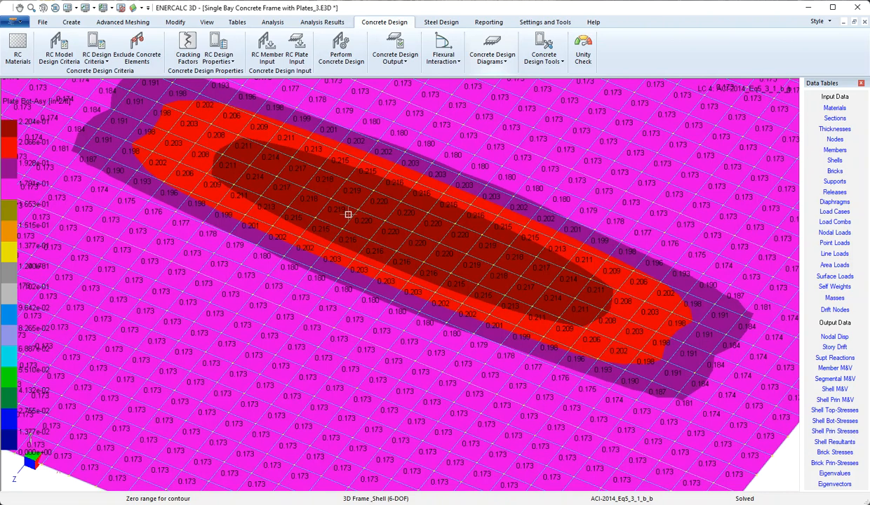
scroll(349, 214, "down", 3)
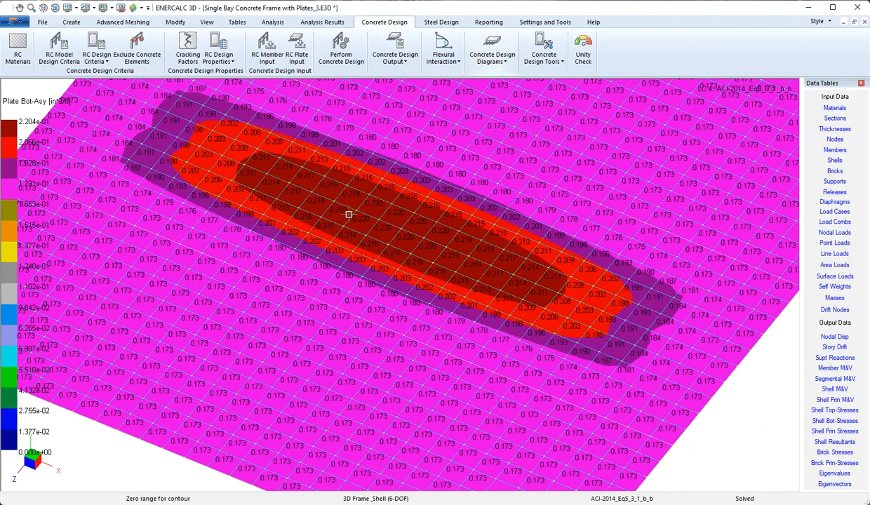
scroll(349, 214, "down", 2)
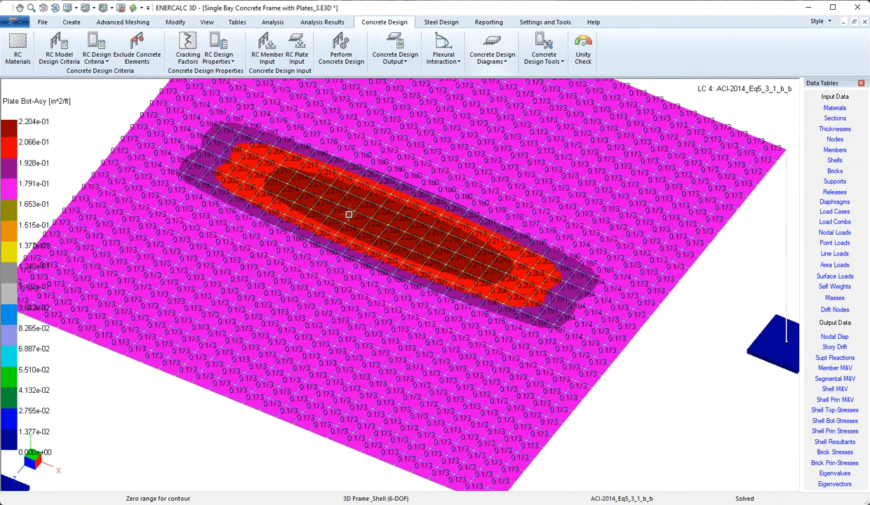
scroll(348, 214, "down", 2)
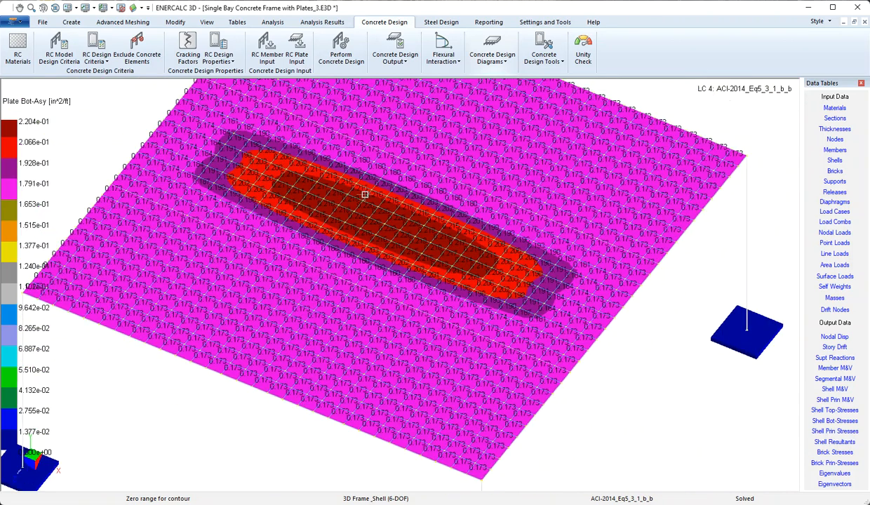
- Switch the required plate reinforcement contour to the Top-Y location-direction and bring the whole slab into view
left_click(503, 63)
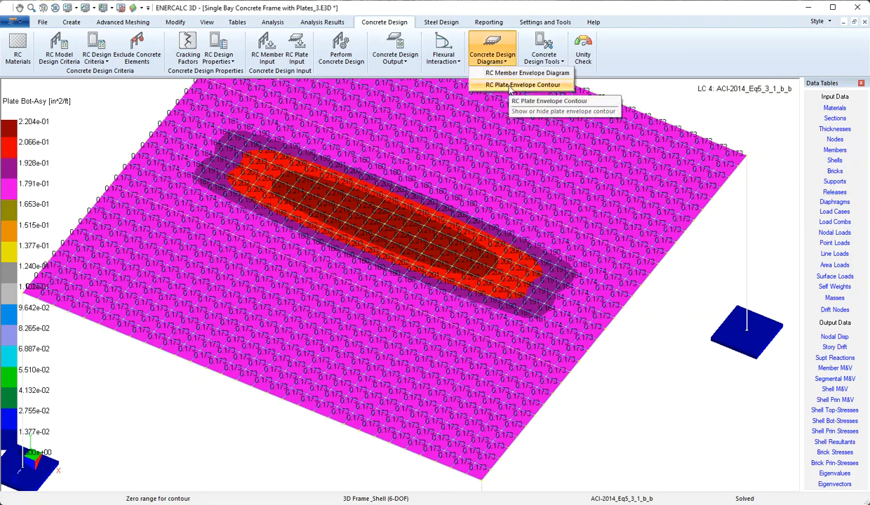
left_click(520, 85)
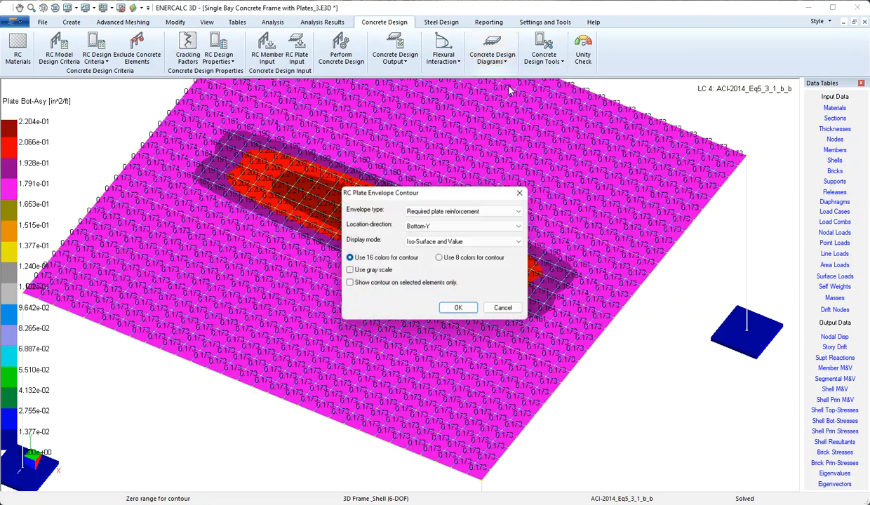
left_click(459, 226)
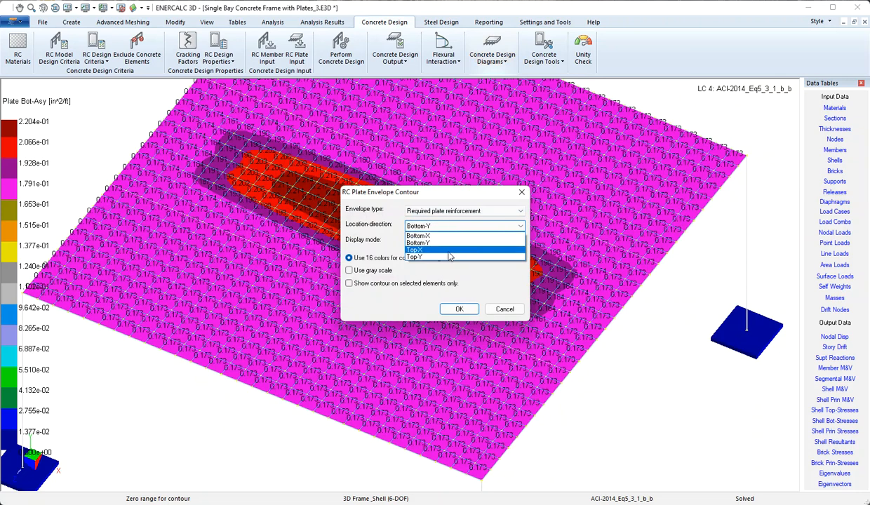
left_click(443, 257)
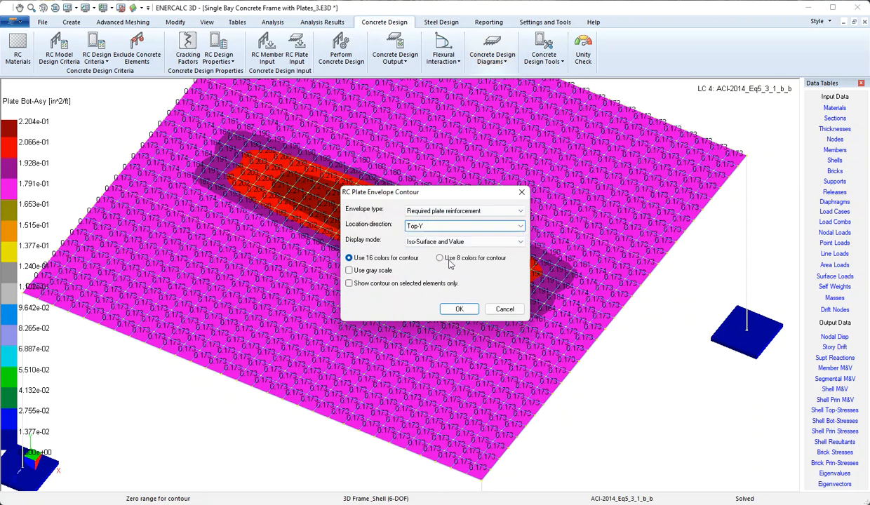
left_click(458, 308)
scroll(420, 275, "down", 2)
middle_click_drag(442, 232, 461, 288)
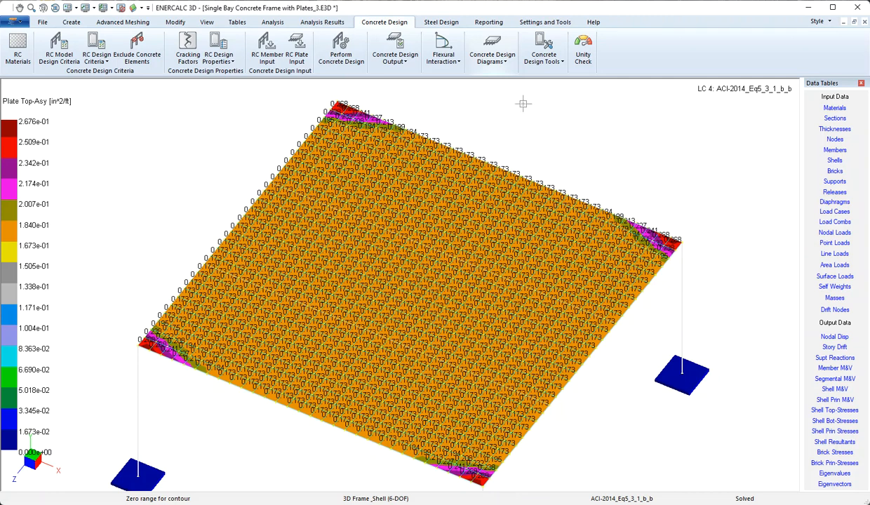
left_click(561, 63)
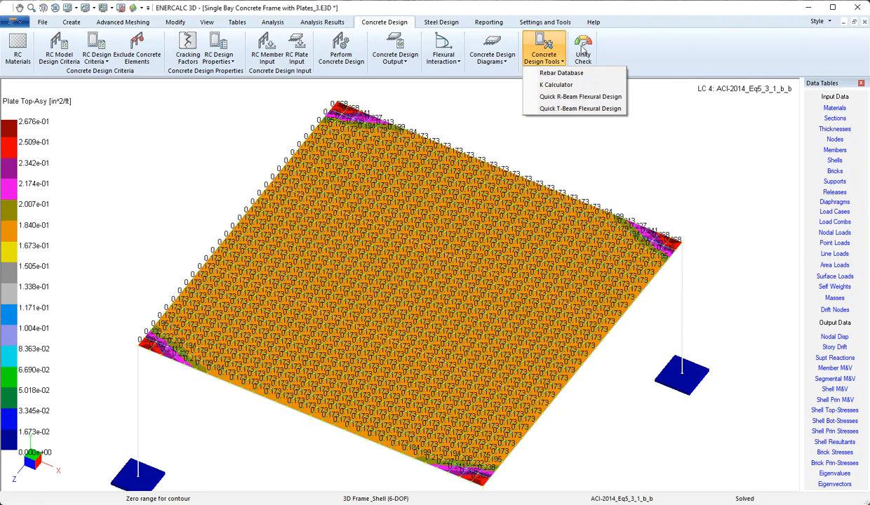
left_click(594, 136)
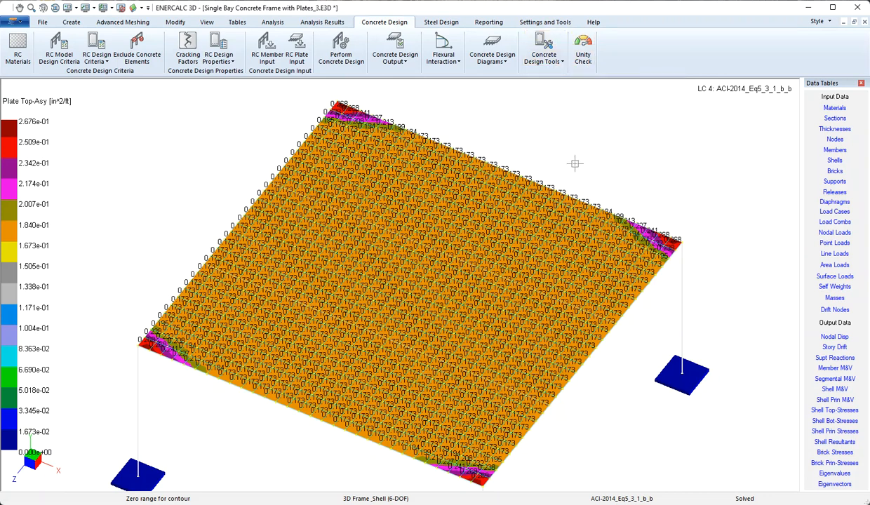
middle_click_drag(531, 240, 528, 229)
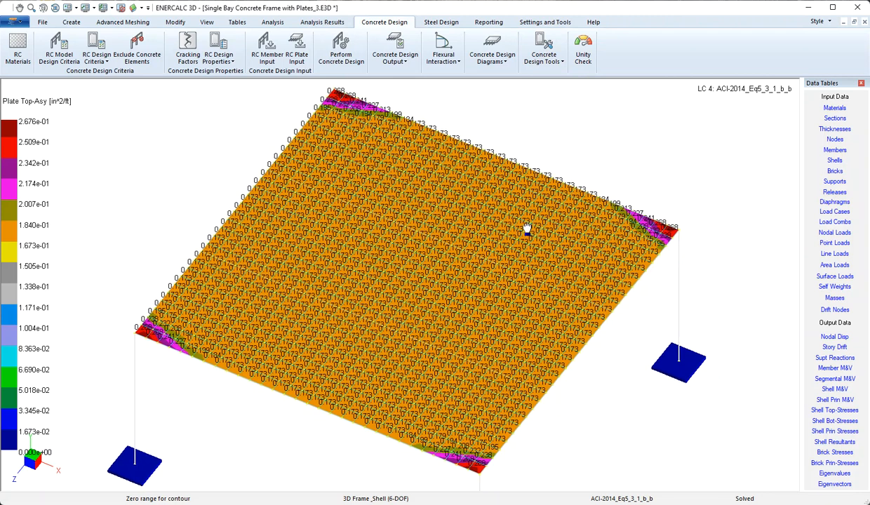